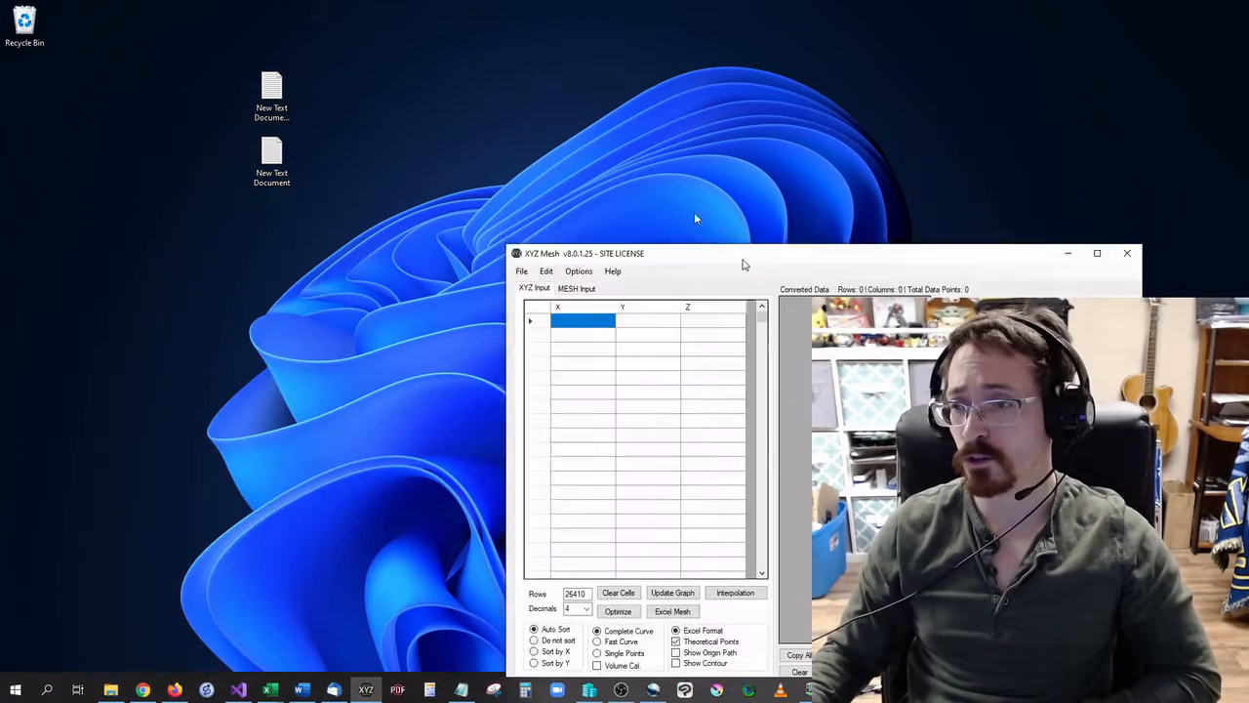
Paste the copied XYZ coordinates into the XYZ input grid and check the loaded rows
{"action": "left_click_drag", "start_coordinate": [742, 265], "coordinate": [329, 128]}
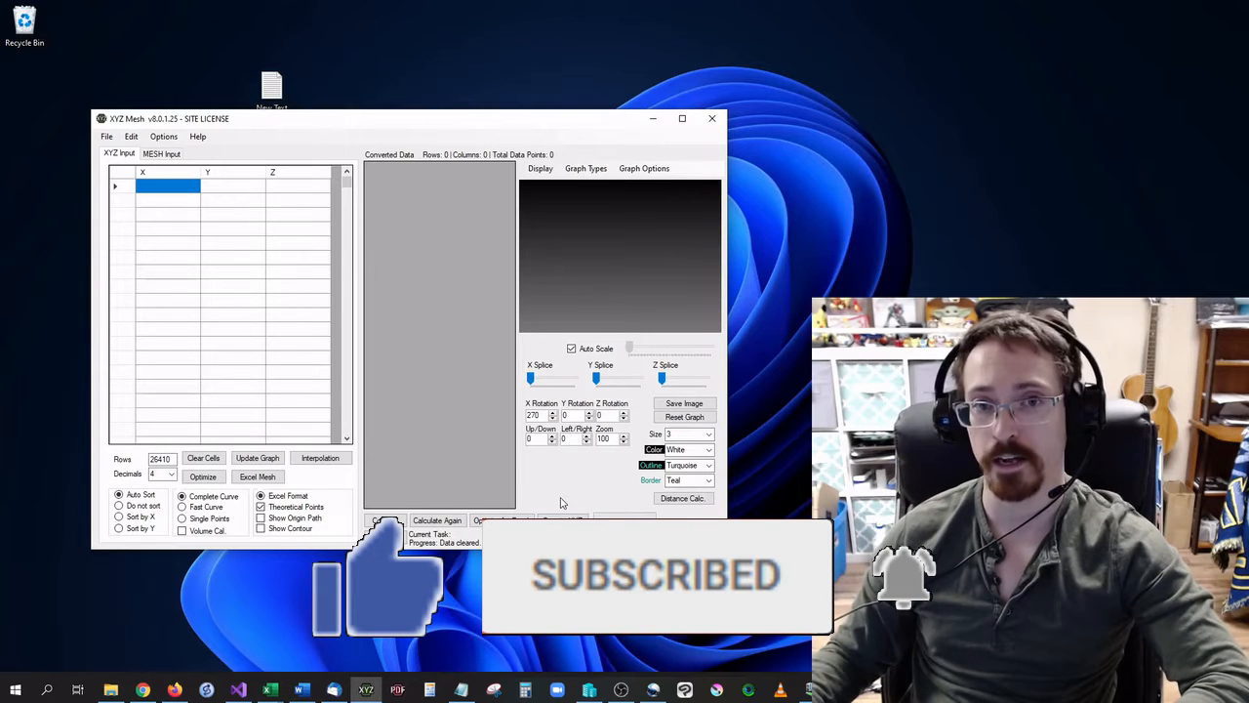
{"action": "right_click", "coordinate": [149, 192]}
{"action": "left_click", "coordinate": [166, 199]}
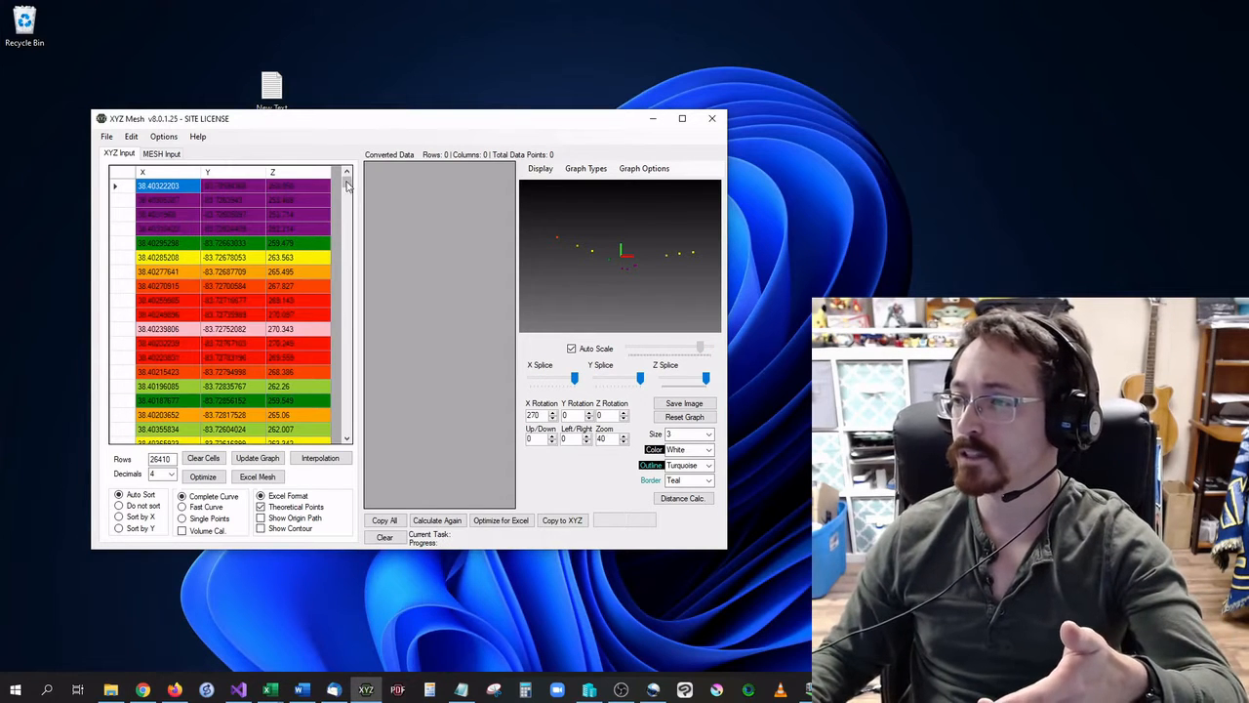
{"action": "left_click", "coordinate": [346, 439]}
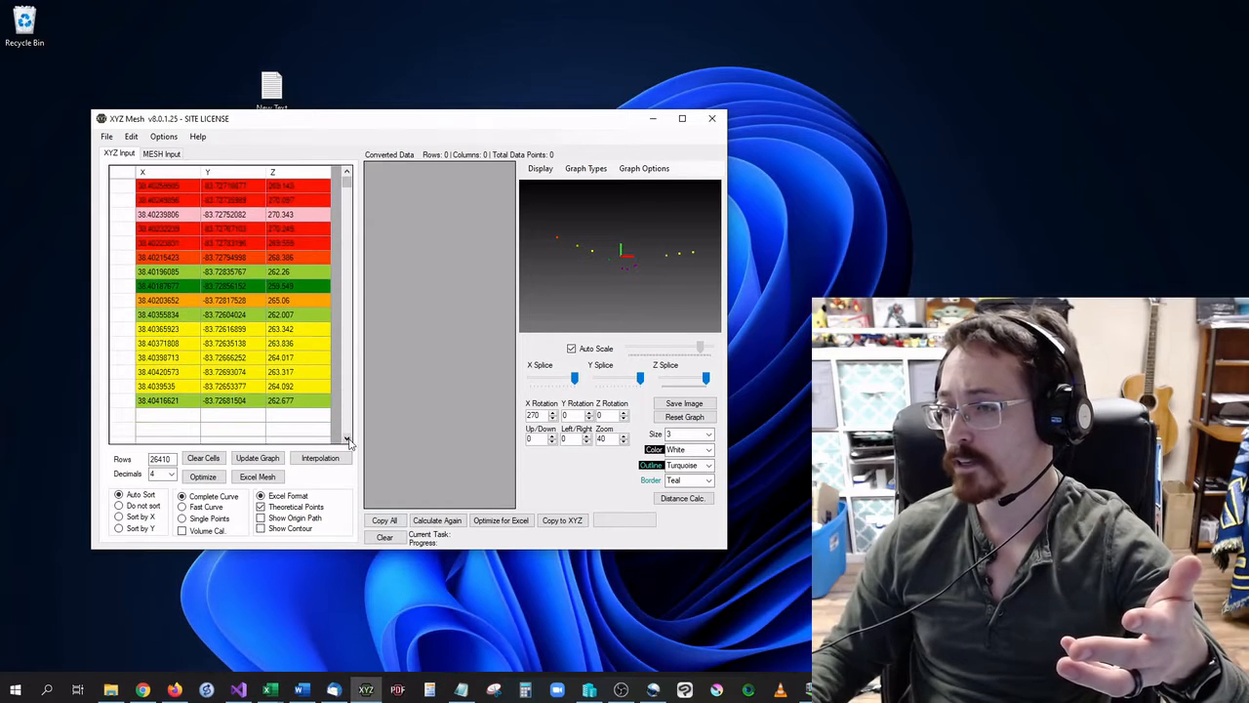
{"action": "left_click", "coordinate": [347, 173]}
{"action": "left_click", "coordinate": [346, 173]}
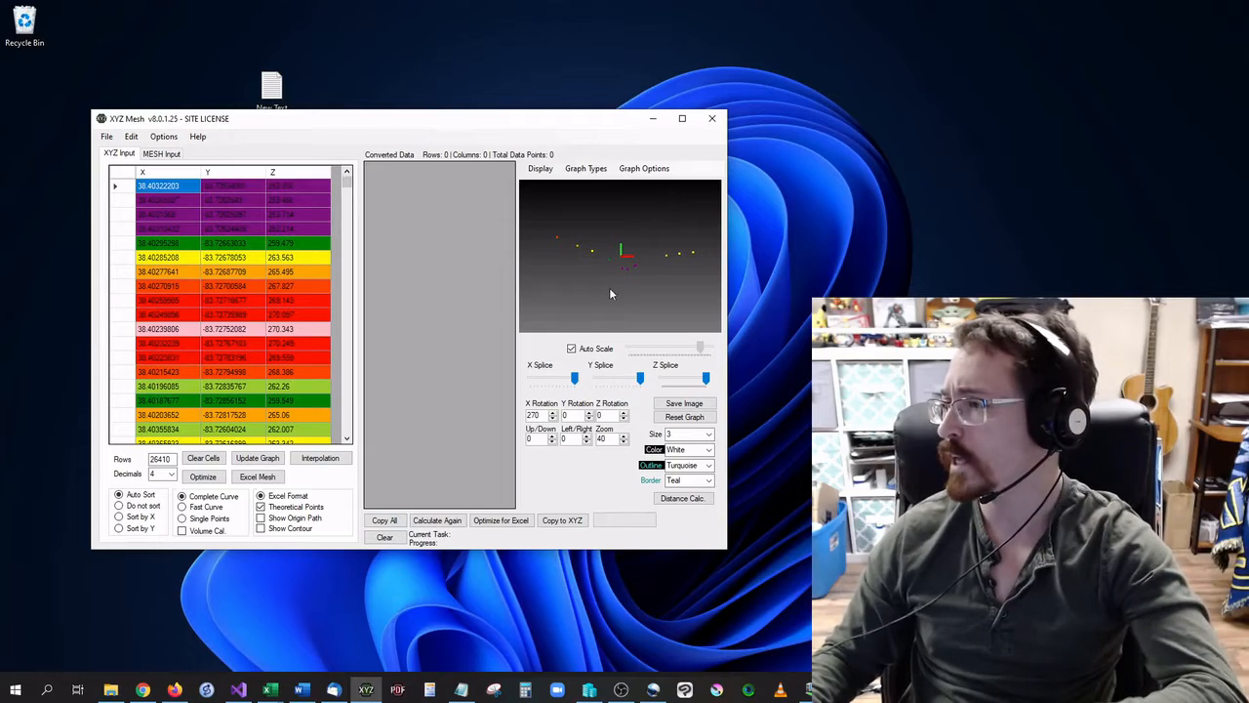
Generate the Excel mesh from the pasted XYZ points and inspect the resulting surface graph
{"action": "left_click_drag", "start_coordinate": [609, 287], "coordinate": [637, 316]}
{"action": "scroll", "coordinate": [638, 275], "scroll_direction": "up", "scroll_amount": 5}
{"action": "scroll", "coordinate": [638, 273], "scroll_direction": "up", "scroll_amount": 5}
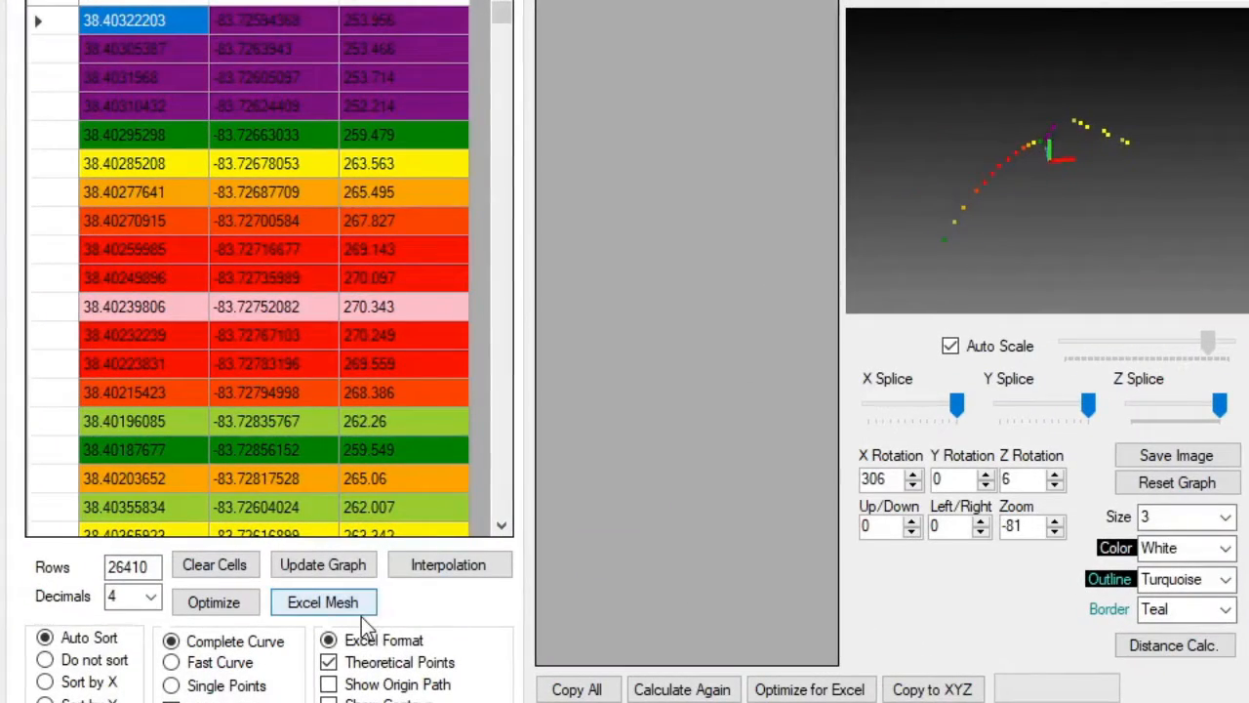
{"action": "left_click", "coordinate": [353, 613]}
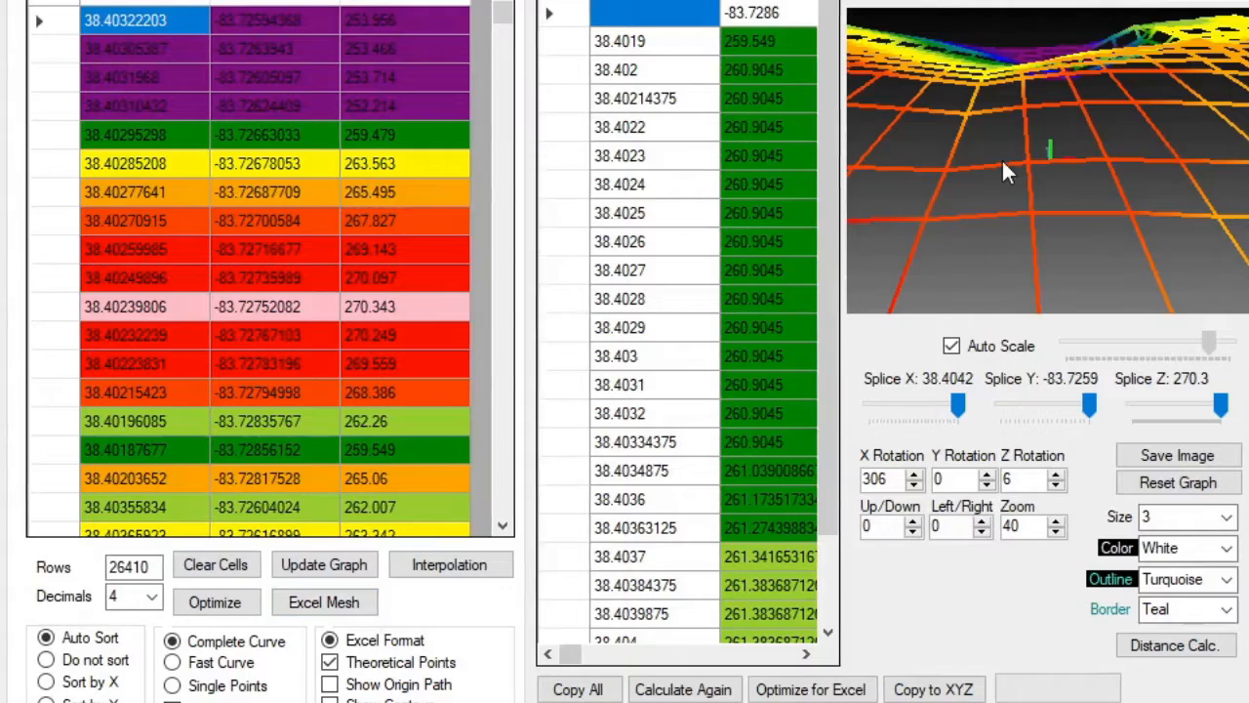
{"action": "scroll", "coordinate": [1001, 158], "scroll_direction": "down", "scroll_amount": 10}
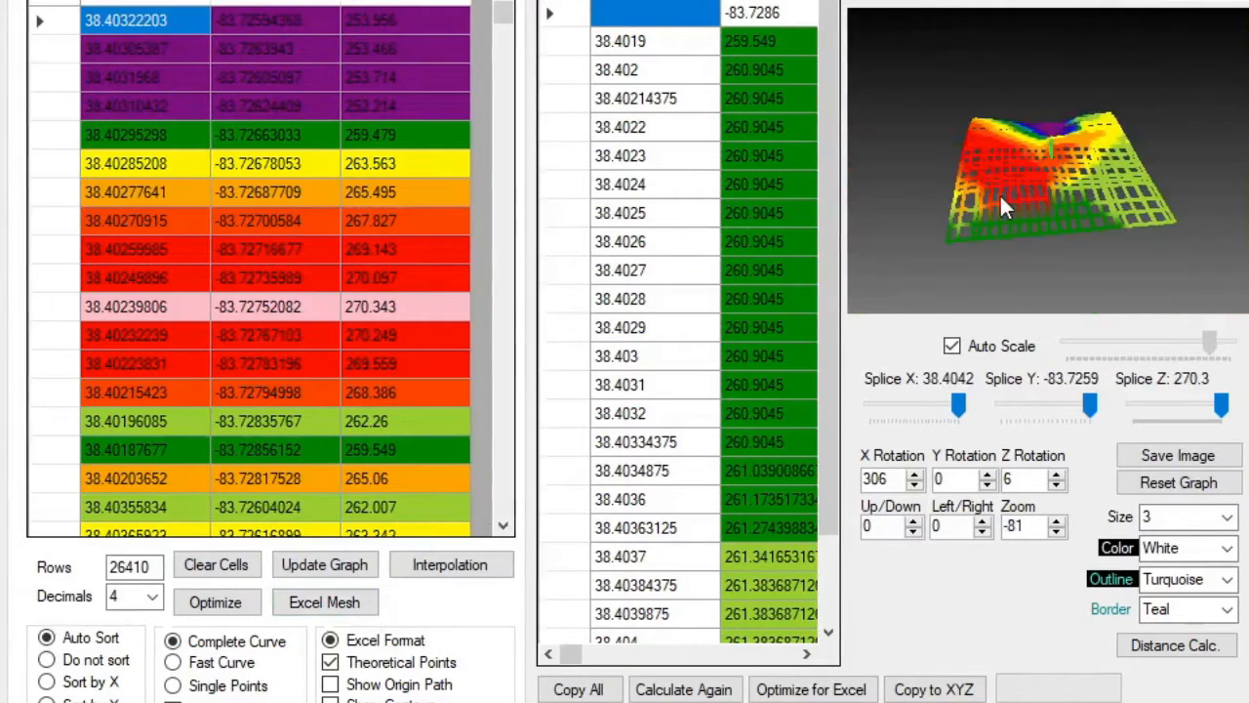
{"action": "left_click_drag", "start_coordinate": [999, 193], "coordinate": [1141, 177]}
{"action": "mouse_move", "coordinate": [590, 661]}
{"action": "left_mouse_down"}
{"action": "mouse_move", "coordinate": [712, 662]}
{"action": "mouse_move", "coordinate": [572, 662]}
{"action": "left_mouse_up"}
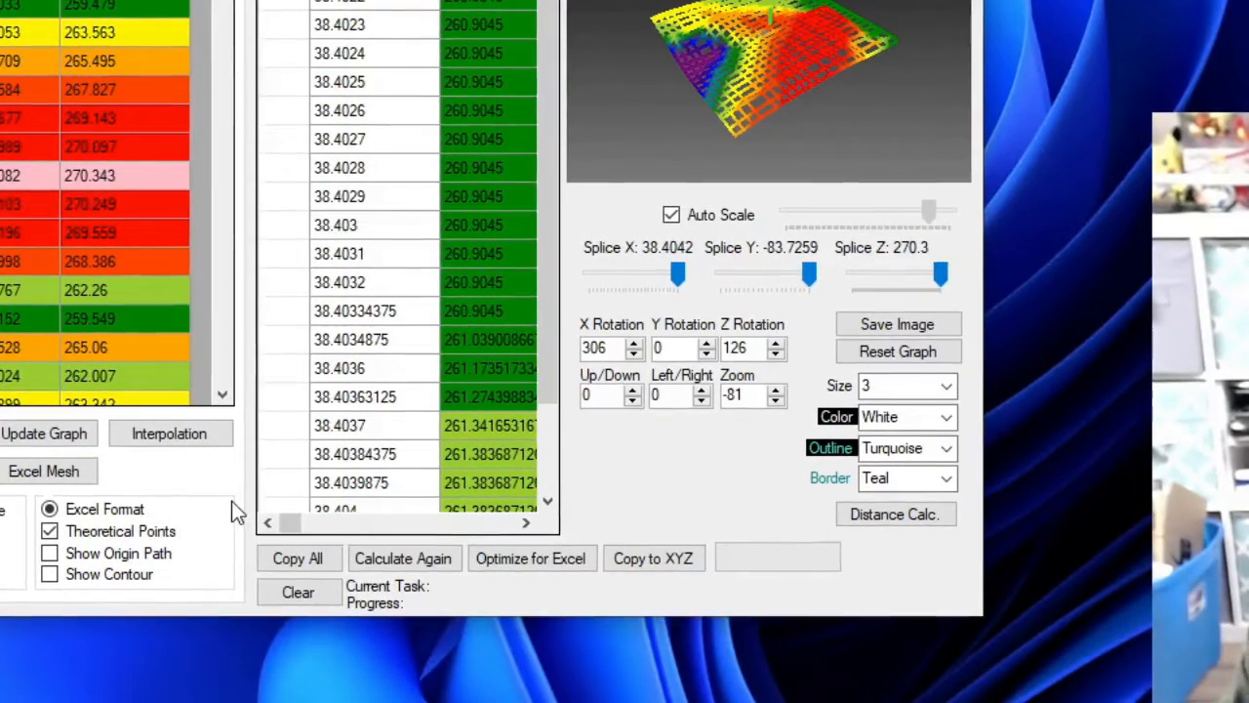
Copy the converted mesh data in XYZ format and paste it into New Text Document (2) in Notepad
{"action": "left_click", "coordinate": [662, 570]}
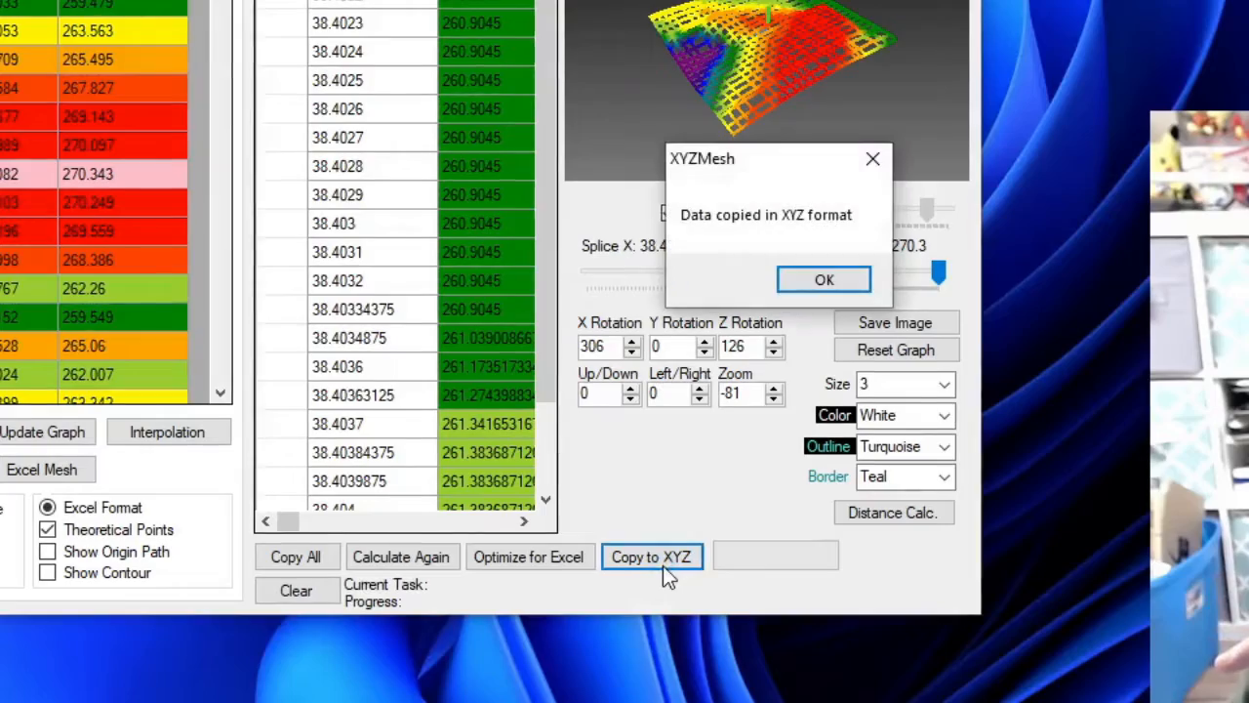
{"action": "left_click", "coordinate": [808, 280]}
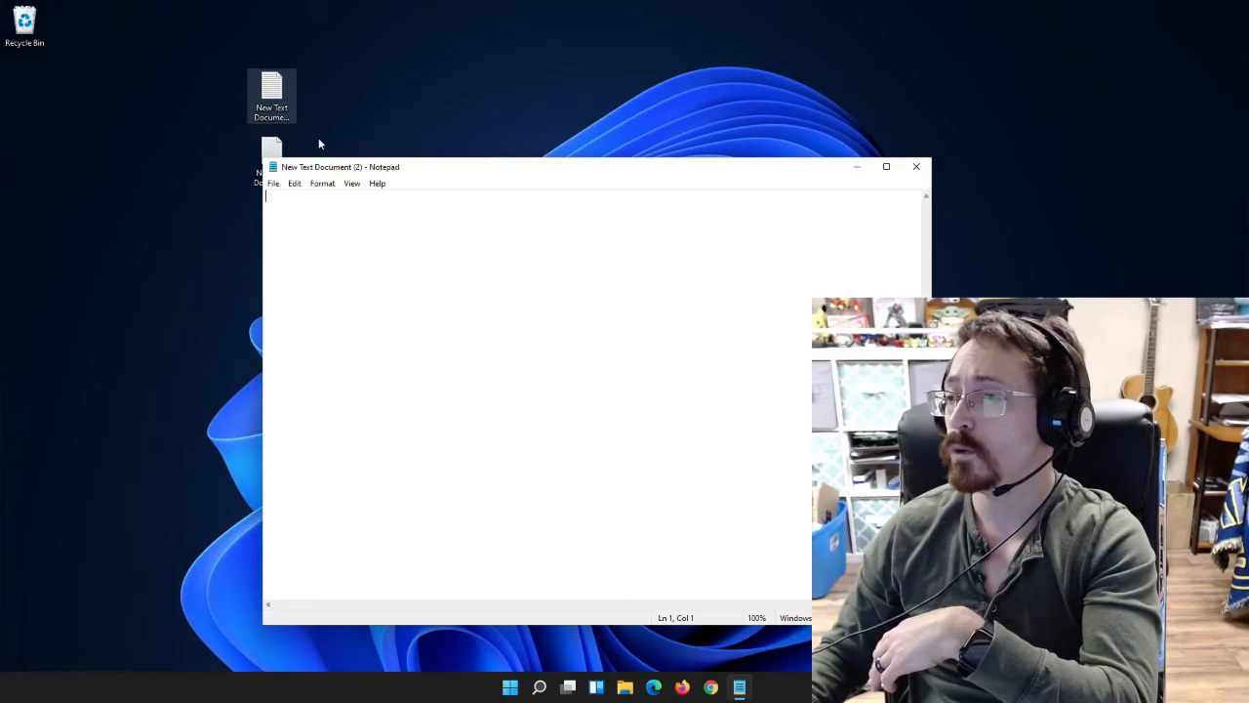
{"action": "right_click", "coordinate": [580, 360]}
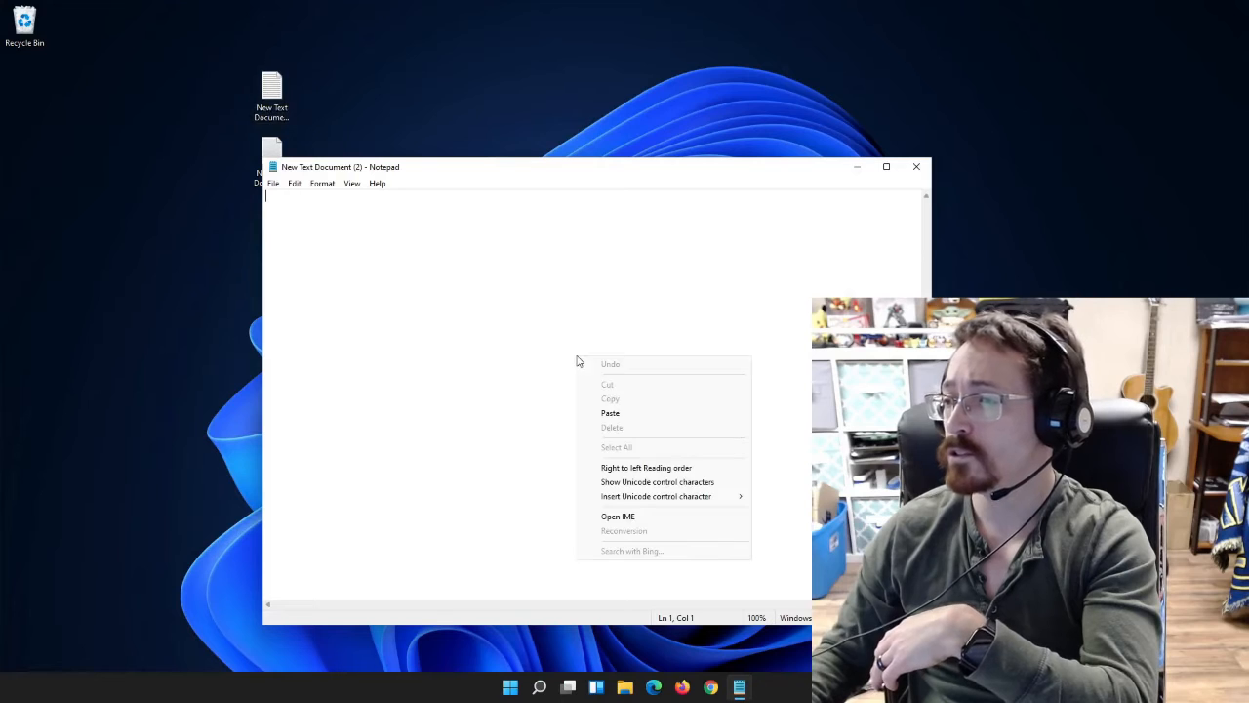
{"action": "left_click", "coordinate": [661, 414]}
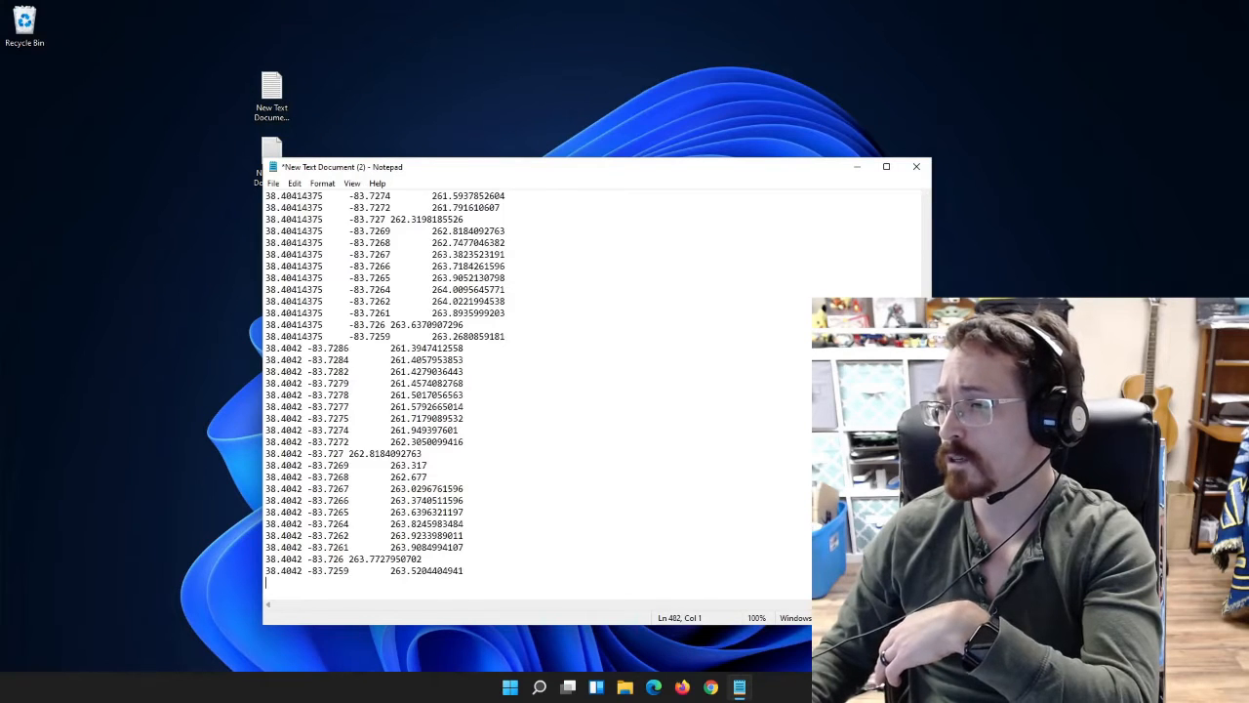
Look through the pasted XYZ coordinates in the text document, then close it
{"action": "scroll", "coordinate": [585, 390], "scroll_direction": "up", "scroll_amount": 15}
{"action": "scroll", "coordinate": [537, 390], "scroll_direction": "up", "scroll_amount": 20}
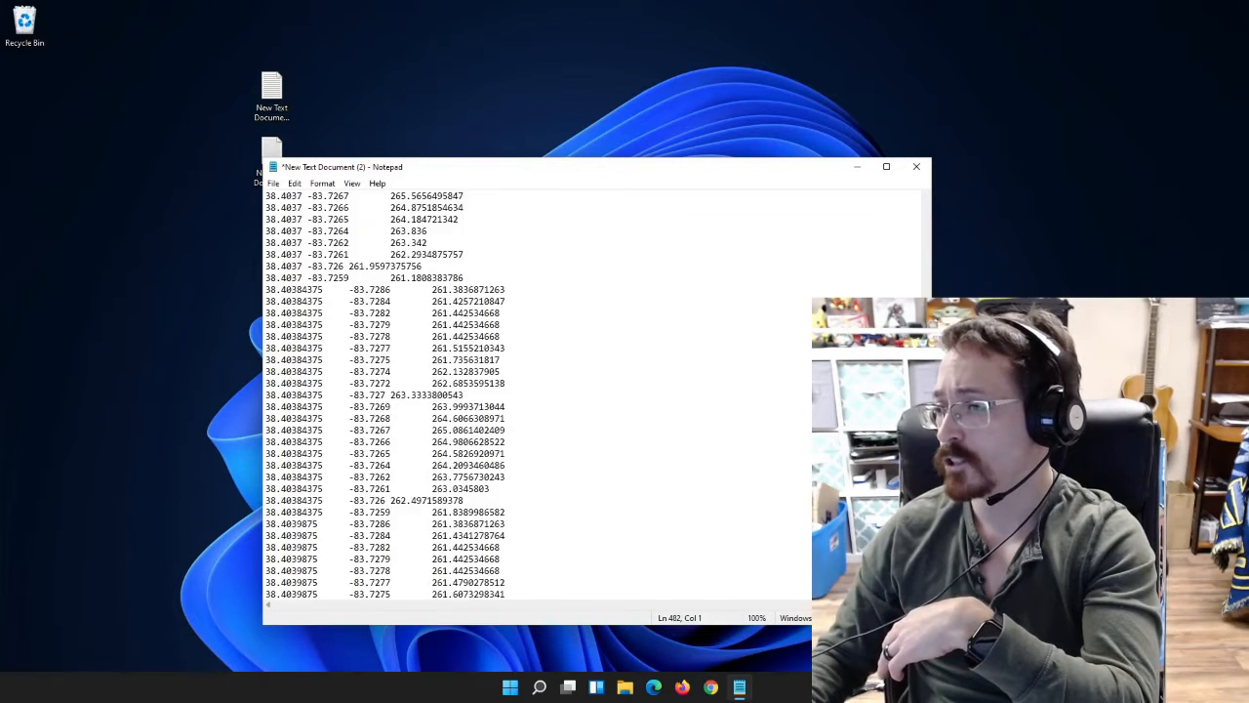
{"action": "scroll", "coordinate": [537, 391], "scroll_direction": "up", "scroll_amount": 20}
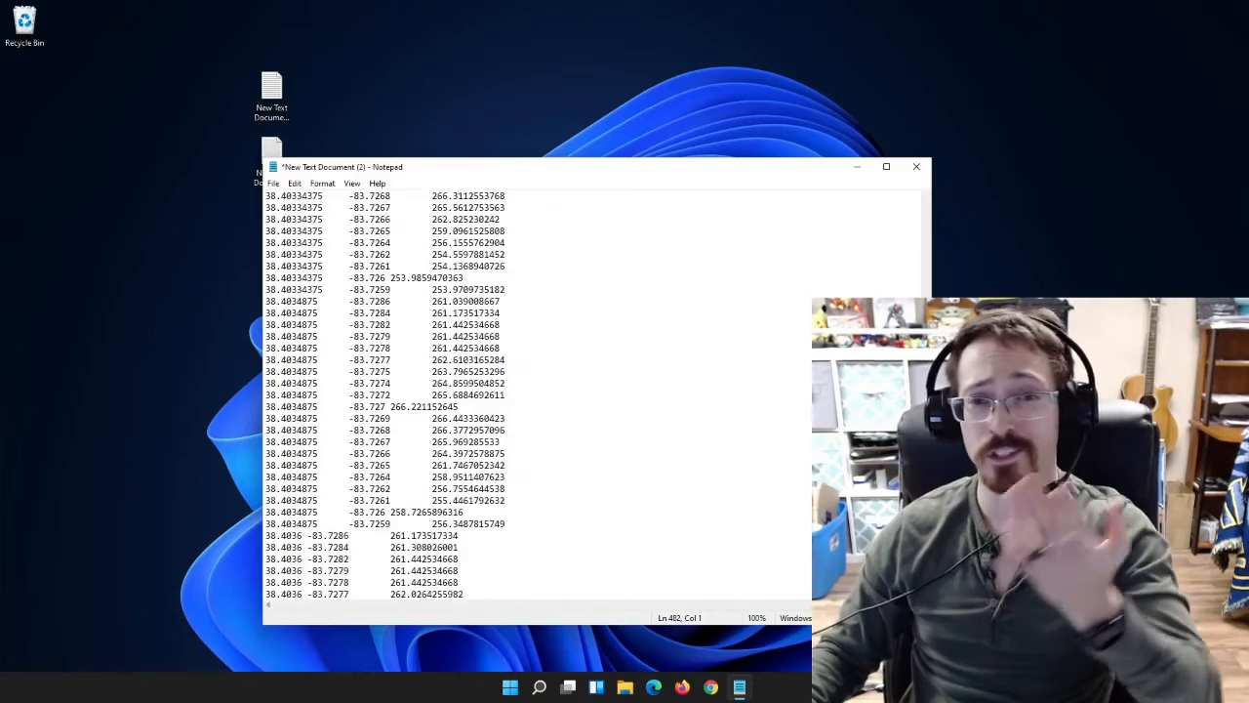
{"action": "scroll", "coordinate": [537, 390], "scroll_direction": "up", "scroll_amount": 20}
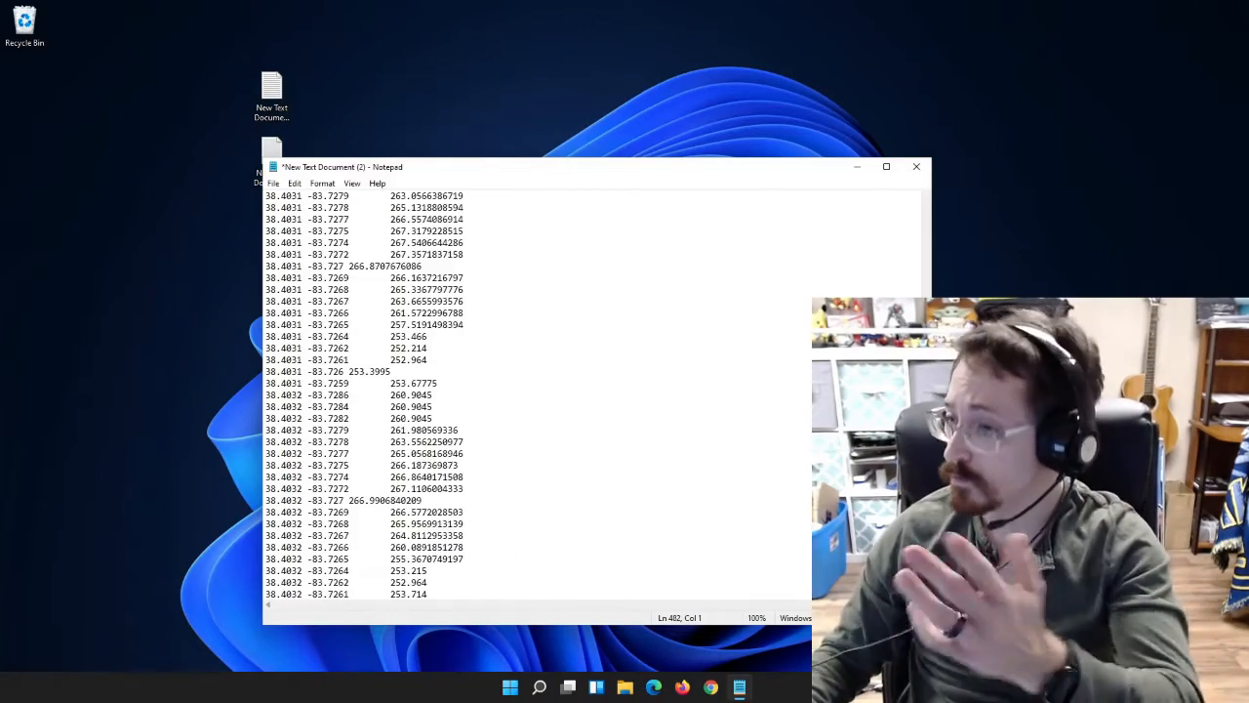
{"action": "scroll", "coordinate": [536, 391], "scroll_direction": "up", "scroll_amount": 7}
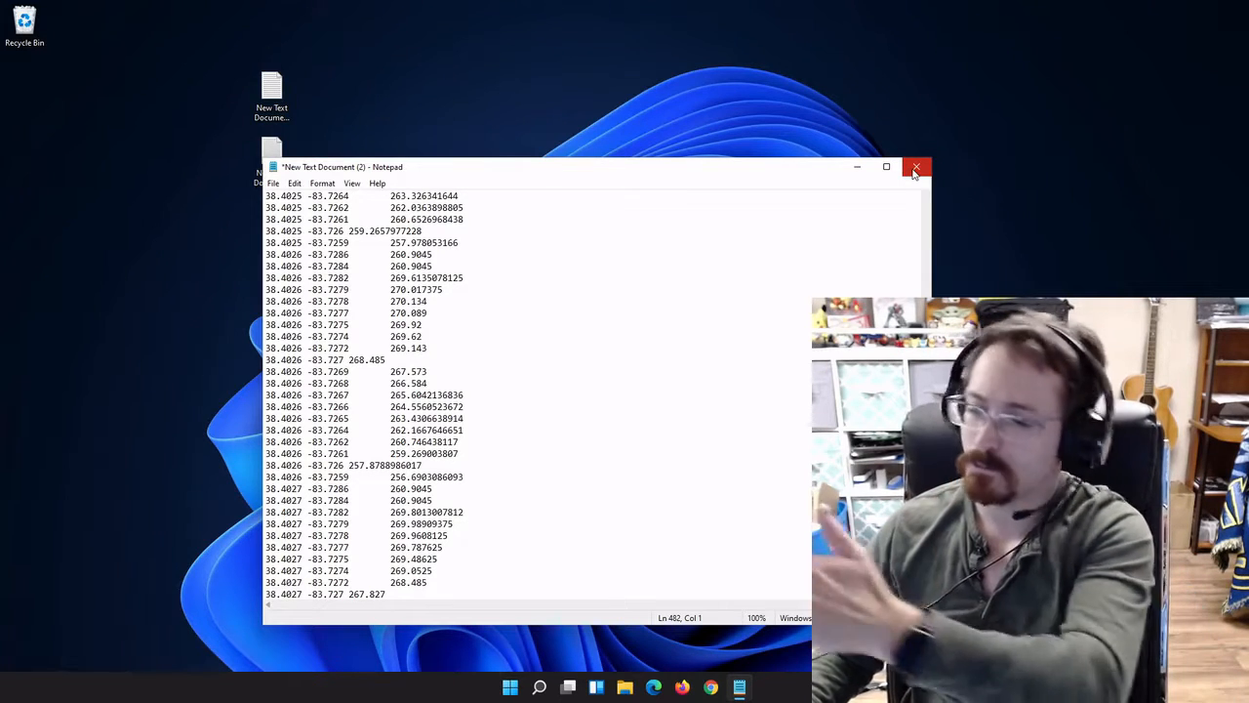
{"action": "left_click", "coordinate": [915, 171]}
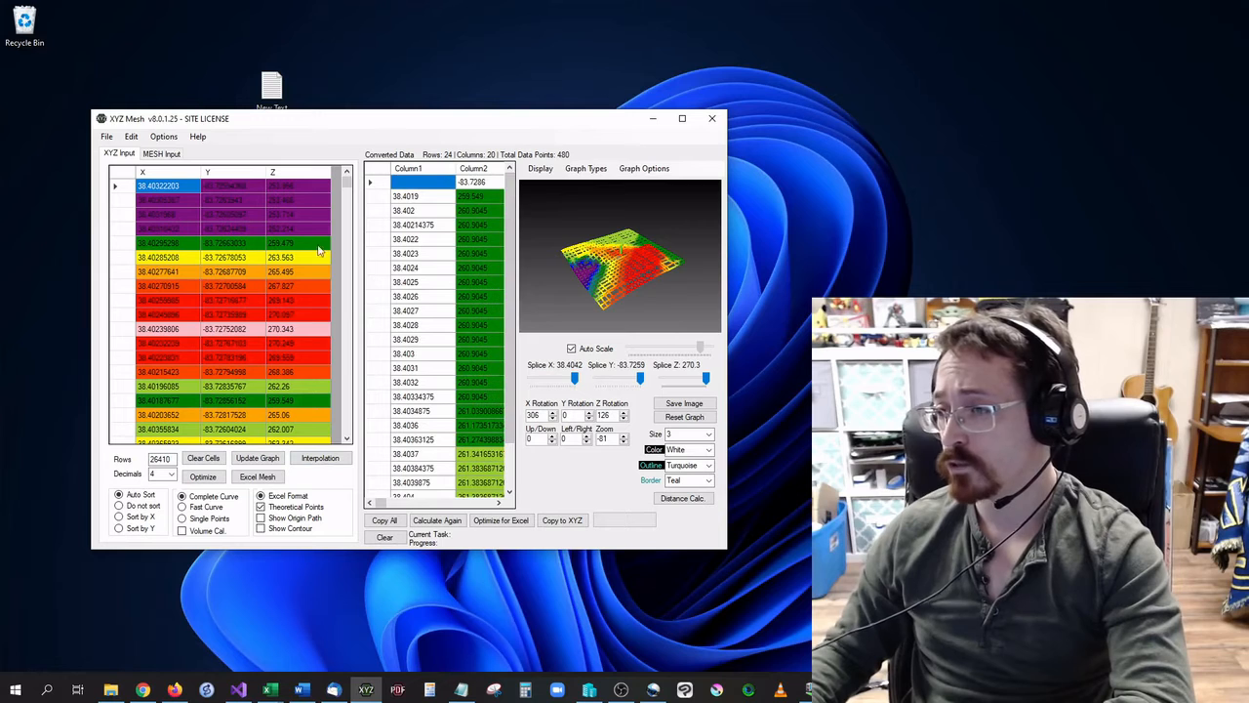
Clear the converted mesh data and run Interpolation on the points in the XYZ input grid
{"action": "left_click", "coordinate": [346, 440]}
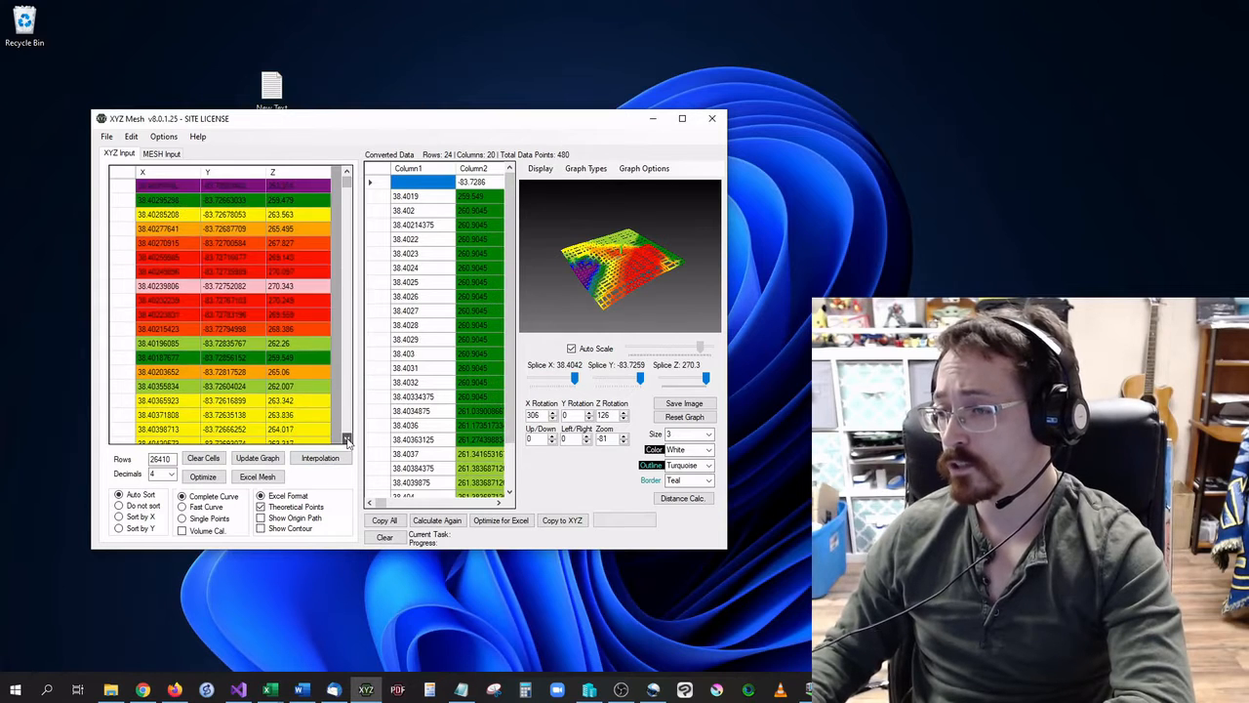
{"action": "left_click", "coordinate": [346, 440]}
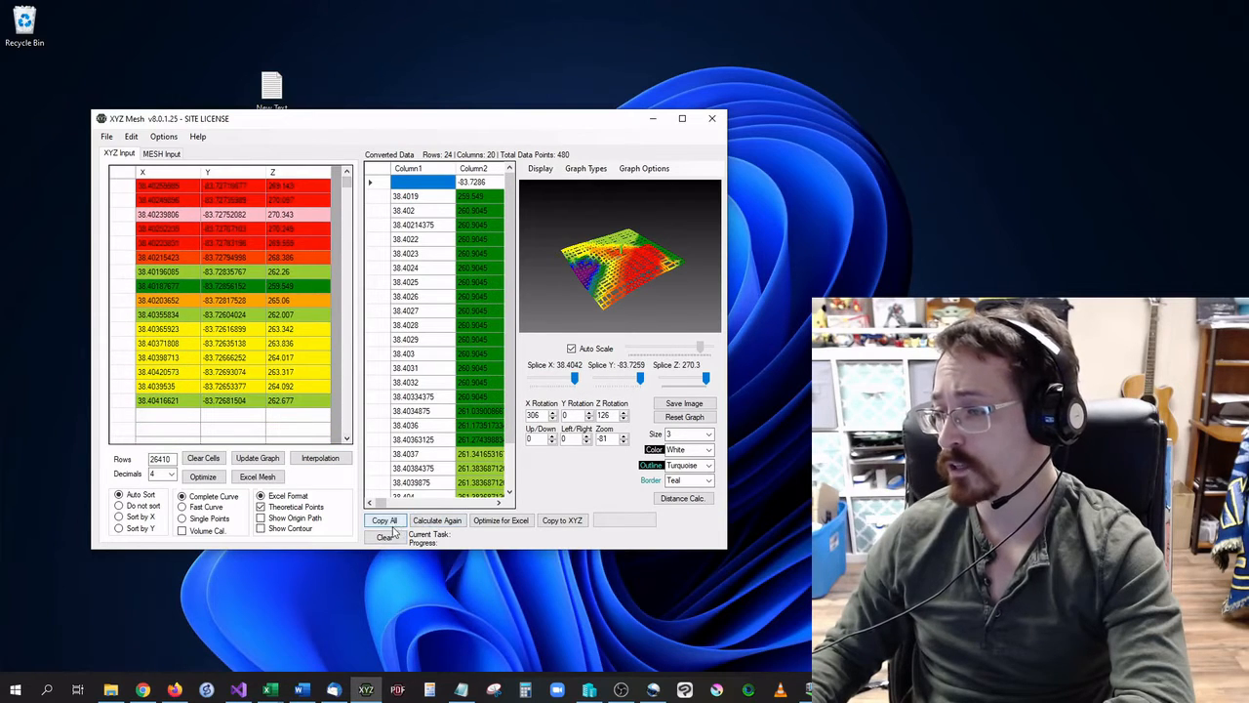
{"action": "left_click", "coordinate": [386, 538]}
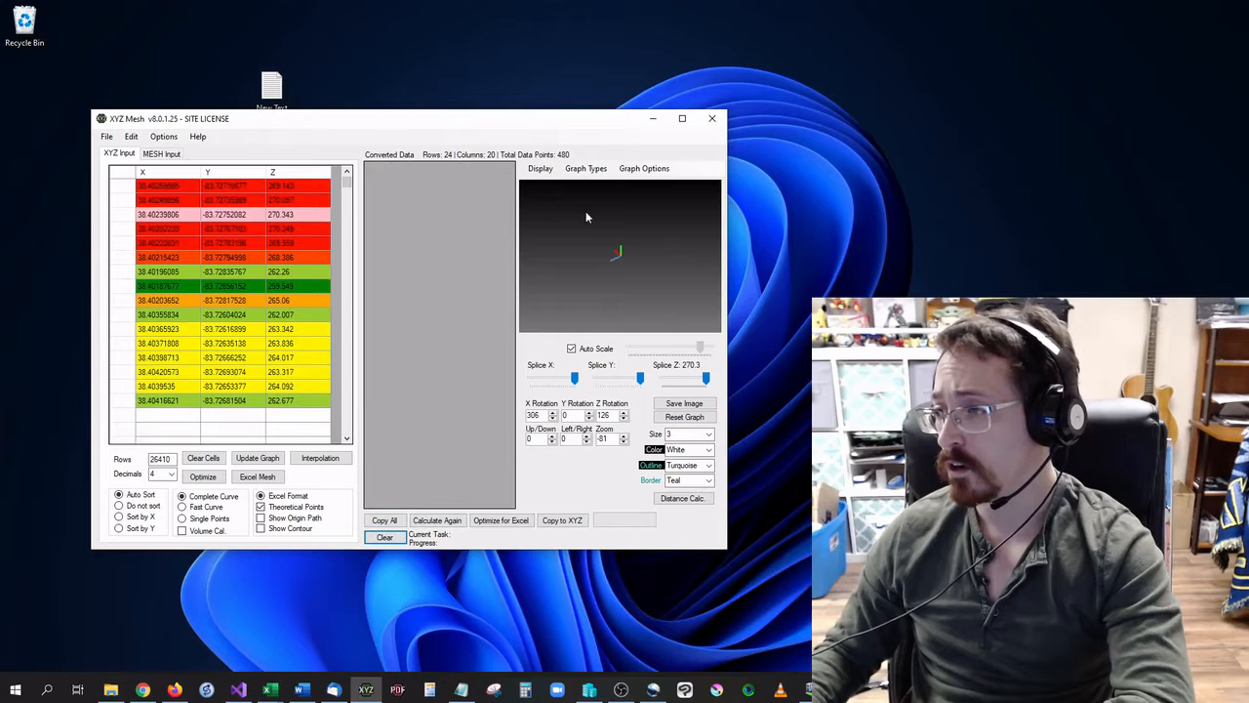
{"action": "left_click", "coordinate": [322, 459]}
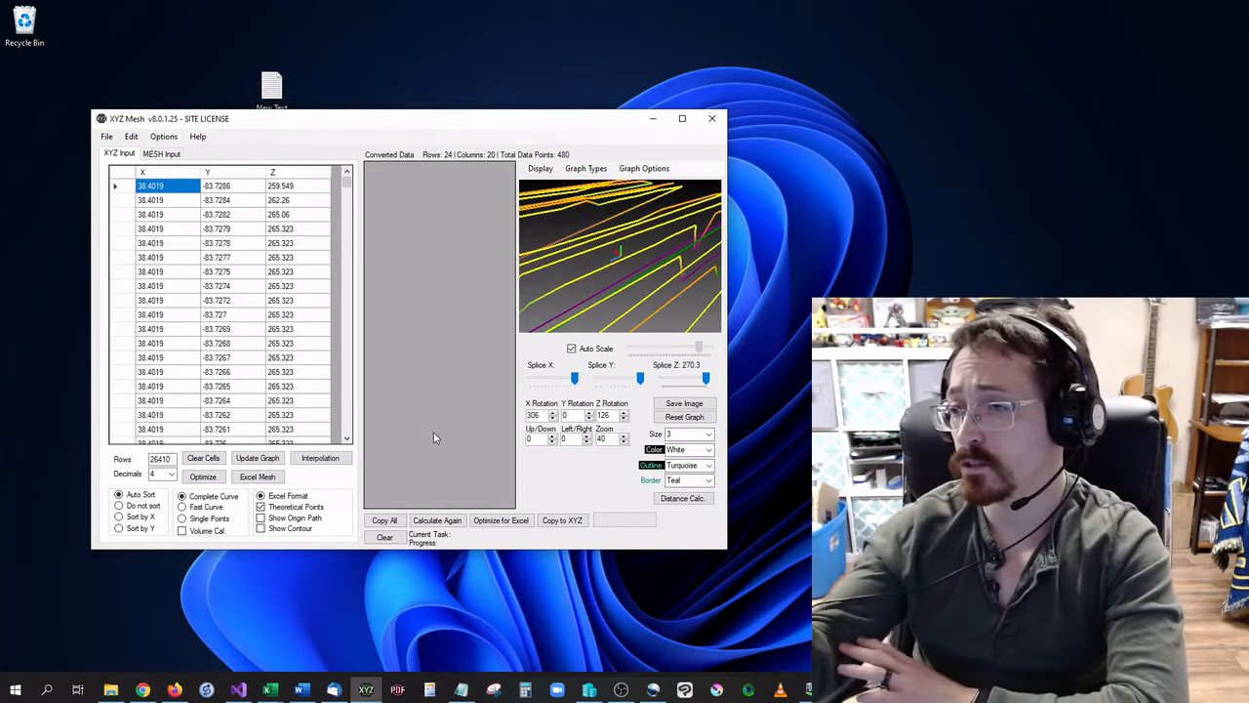
Change the graph type to show the interpolated data as individual points and inspect their distribution
{"action": "left_click", "coordinate": [590, 169]}
{"action": "left_click", "coordinate": [593, 184]}
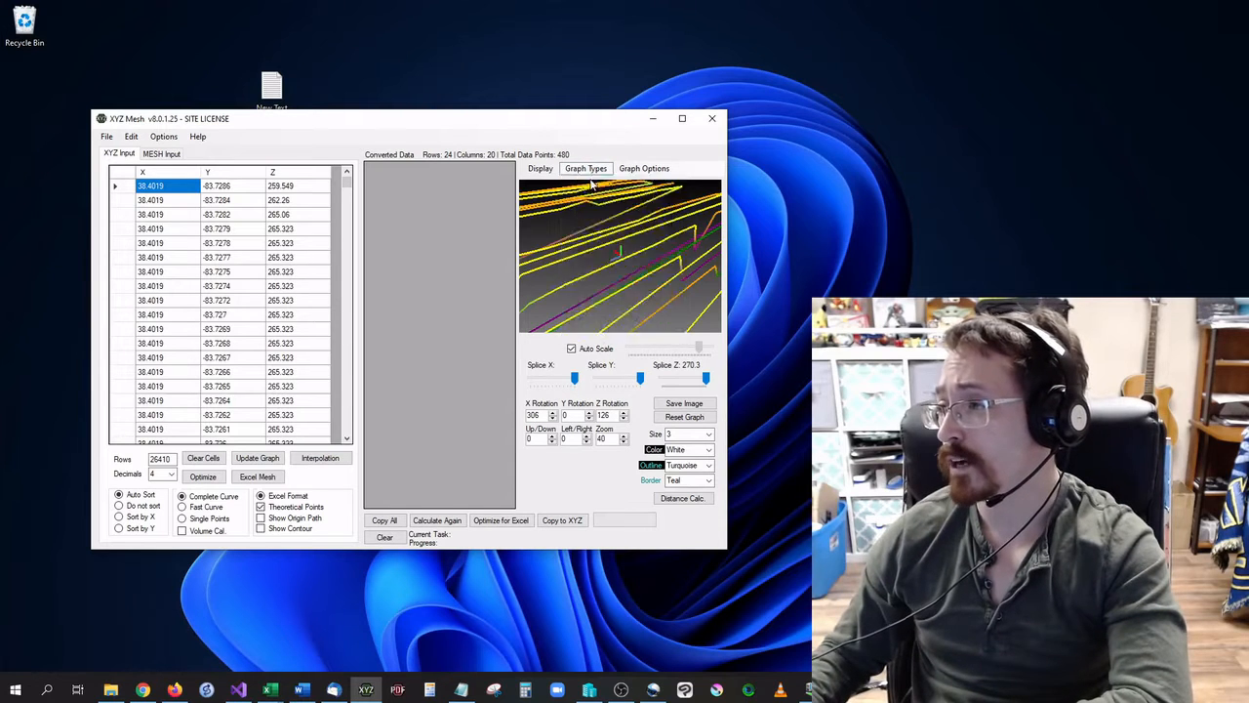
{"action": "scroll", "coordinate": [610, 249], "scroll_direction": "down", "scroll_amount": 6}
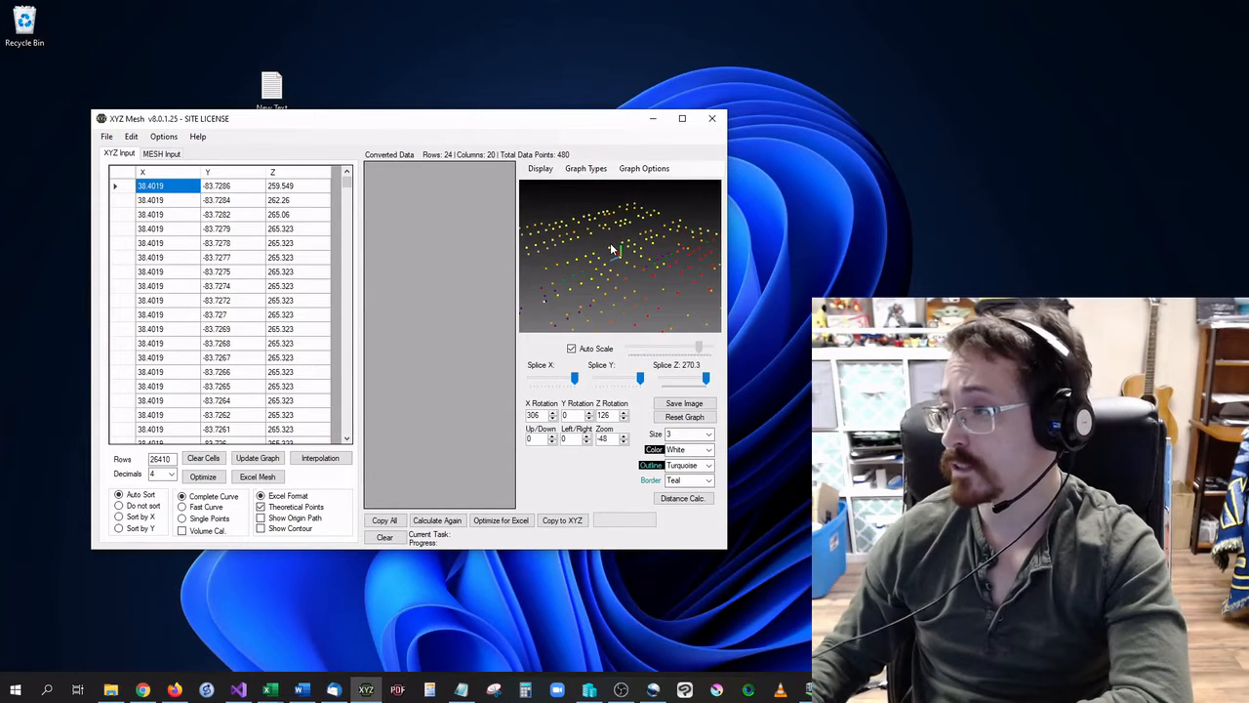
{"action": "left_click_drag", "start_coordinate": [668, 295], "coordinate": [589, 299]}
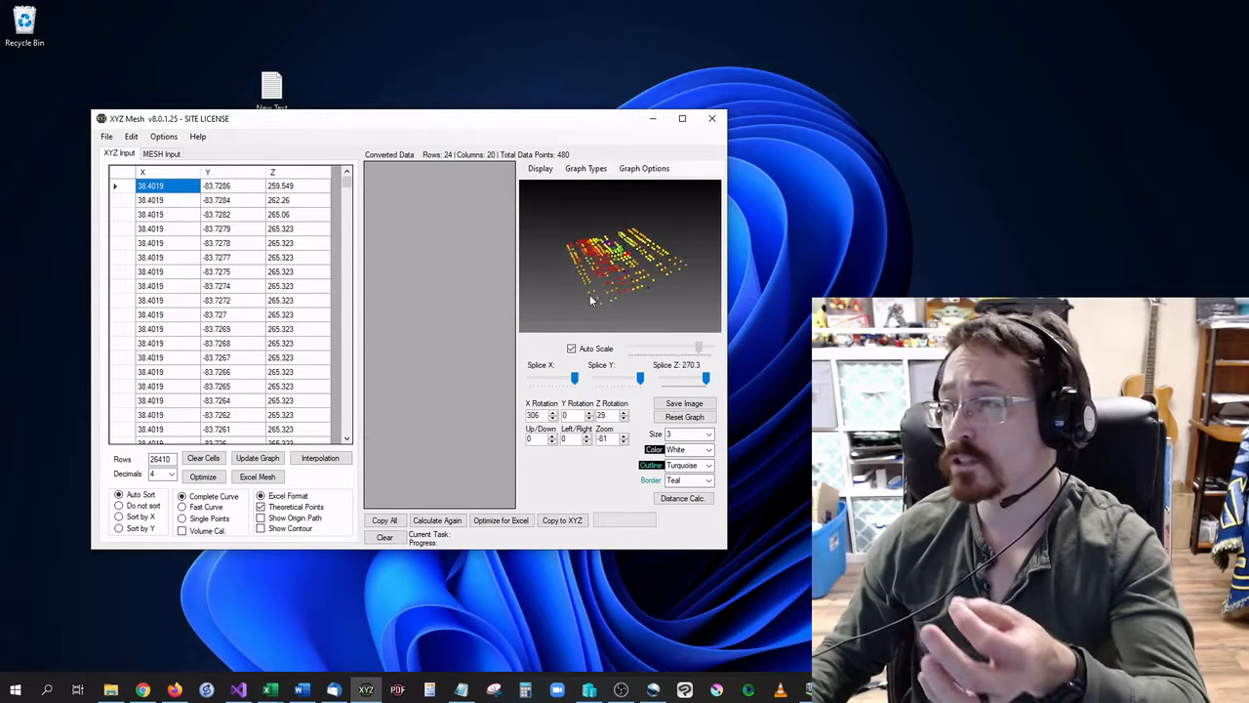
{"action": "left_click_drag", "start_coordinate": [618, 264], "coordinate": [686, 279]}
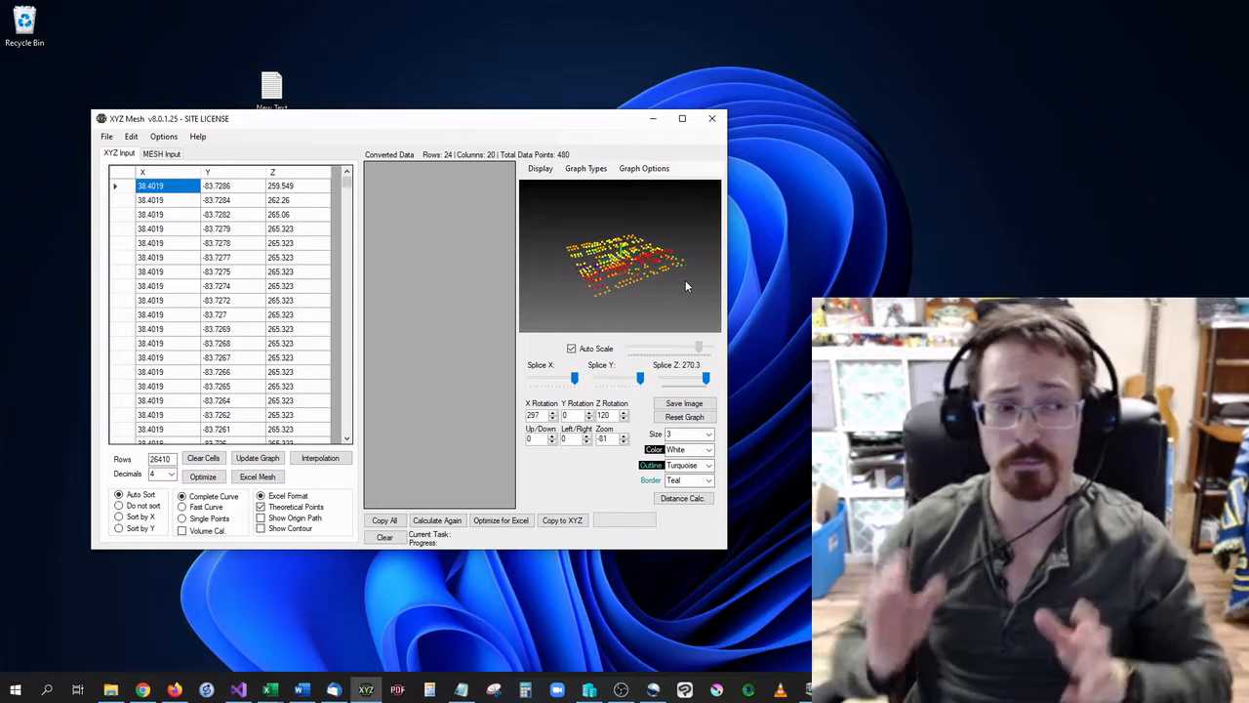
Examine the interpolated X, Y and Z values down the rows of the XYZ input grid
{"action": "left_click", "coordinate": [346, 439]}
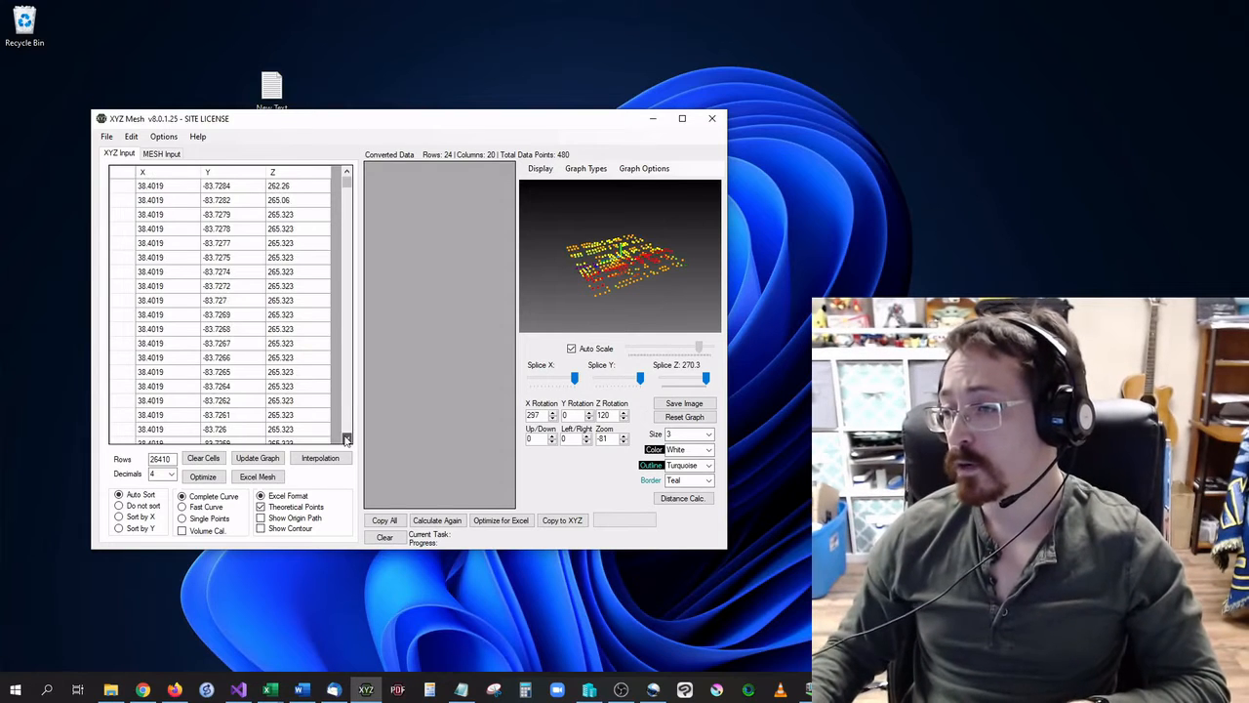
{"action": "left_click", "coordinate": [347, 440]}
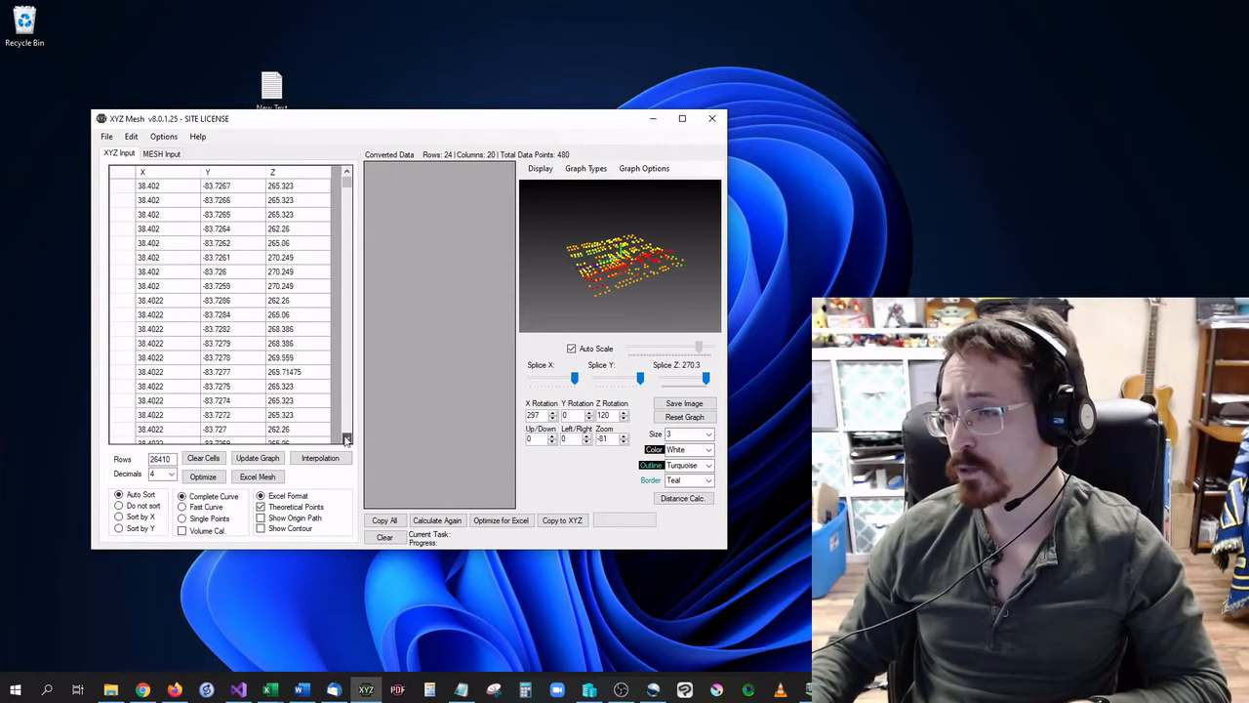
{"action": "left_click", "coordinate": [346, 439]}
{"action": "left_click", "coordinate": [346, 439]}
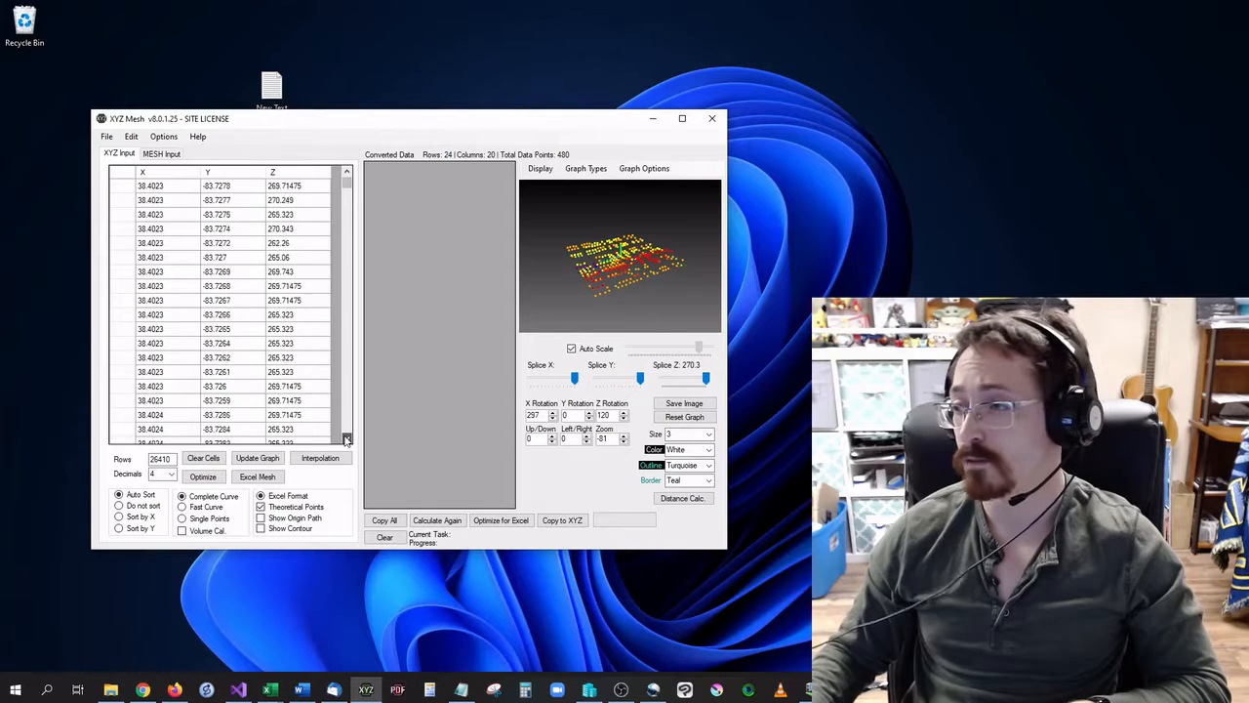
{"action": "left_click", "coordinate": [346, 439]}
{"action": "left_click", "coordinate": [346, 439]}
{"action": "left_click", "coordinate": [346, 439]}
{"action": "left_click", "coordinate": [347, 439]}
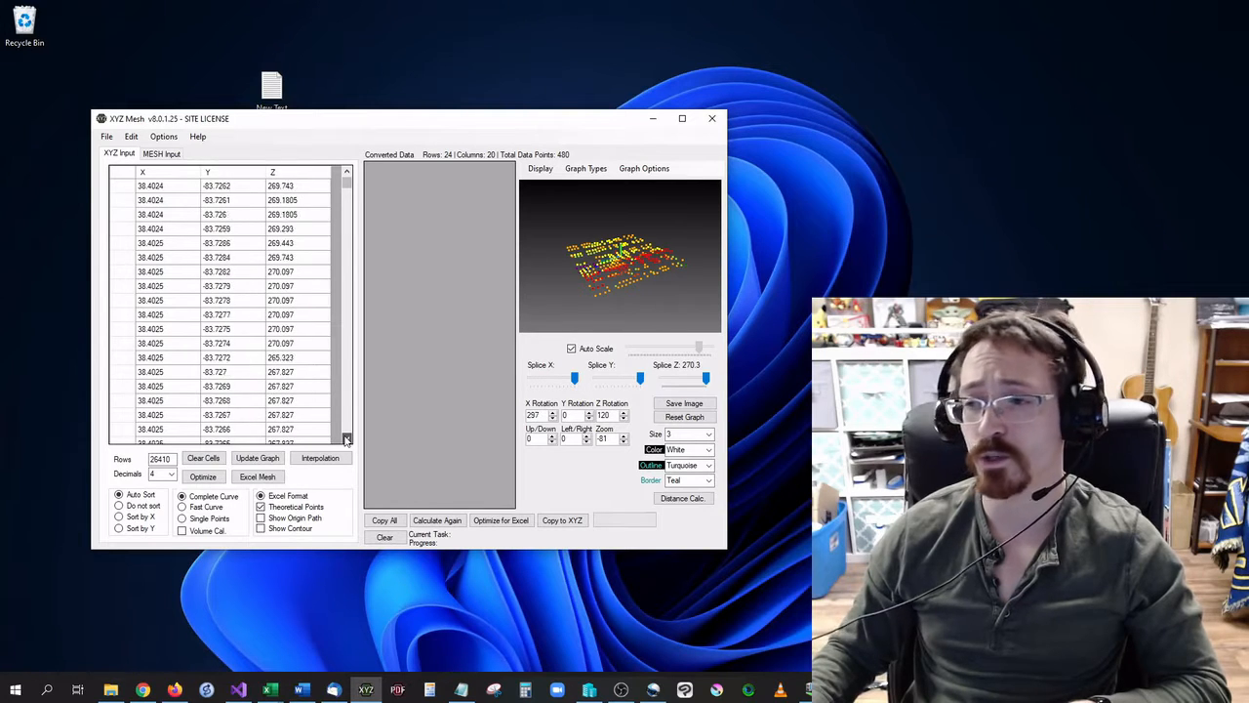
{"action": "left_click", "coordinate": [346, 439]}
{"action": "left_click", "coordinate": [347, 439]}
{"action": "left_click", "coordinate": [346, 440]}
{"action": "left_click", "coordinate": [346, 439]}
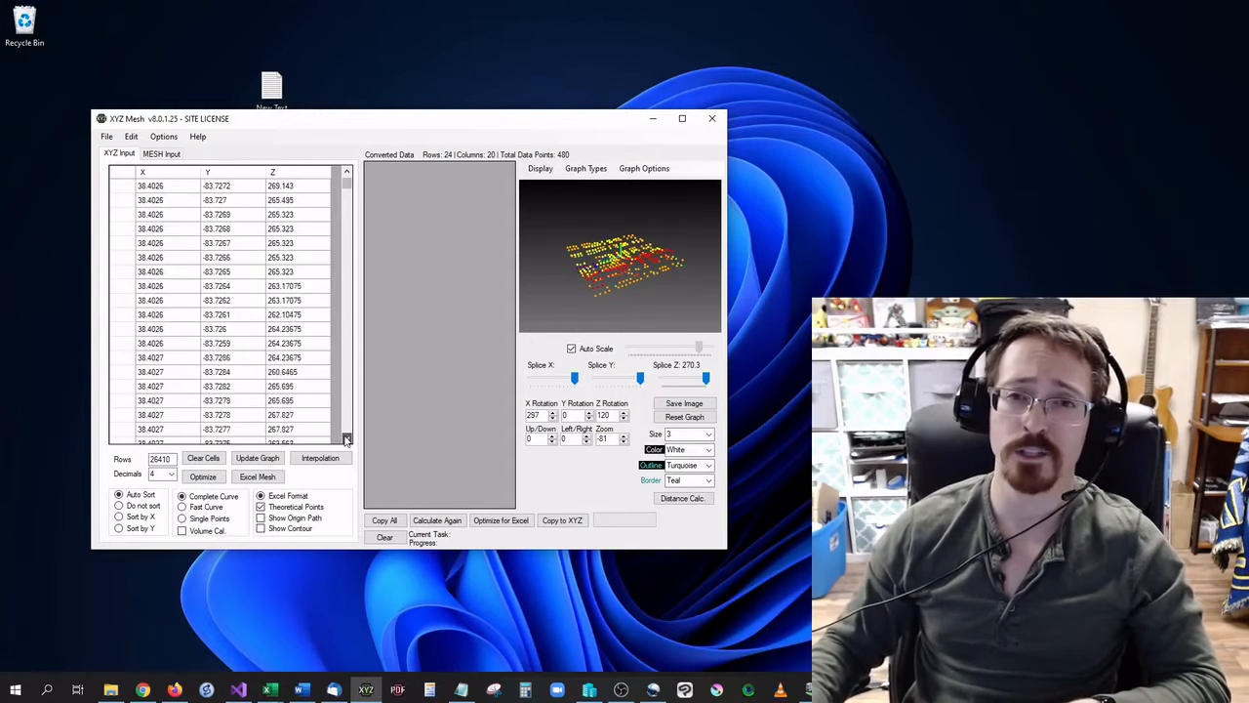
{"action": "left_click", "coordinate": [346, 439]}
{"action": "left_click", "coordinate": [346, 439]}
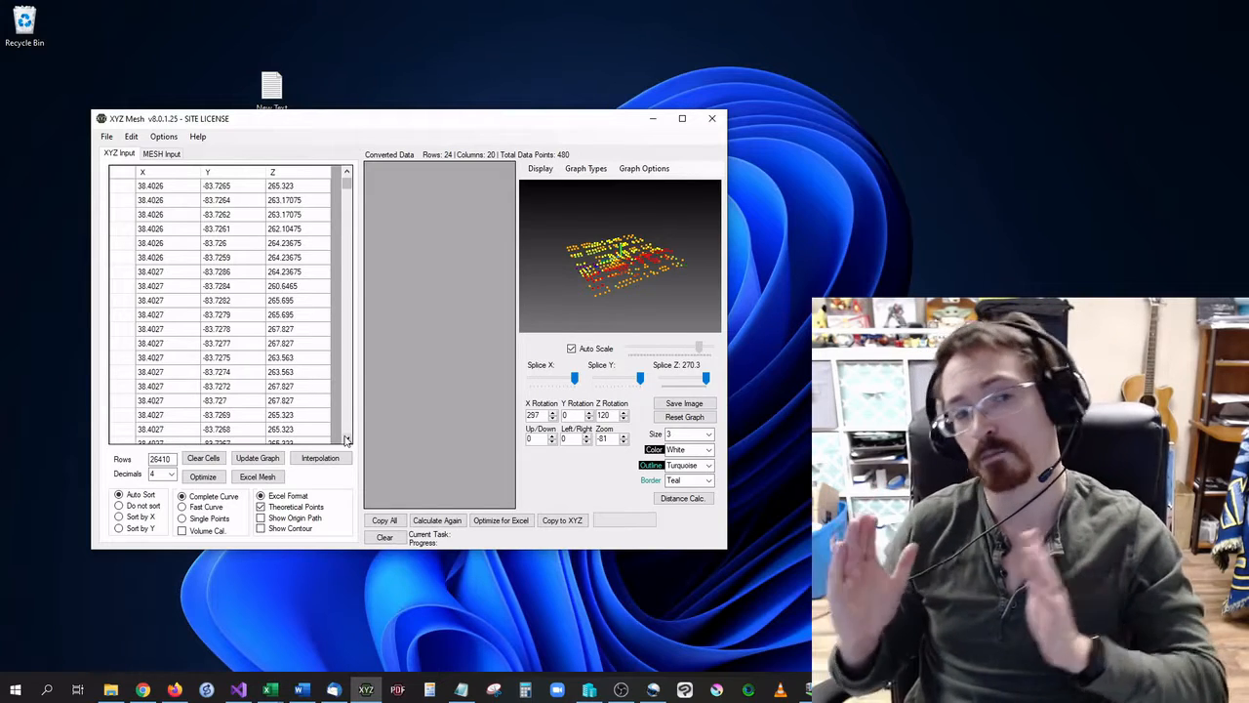
Clear the cells of the XYZ input grid and paste the original XYZ coordinates back in
{"action": "left_click", "coordinate": [203, 458]}
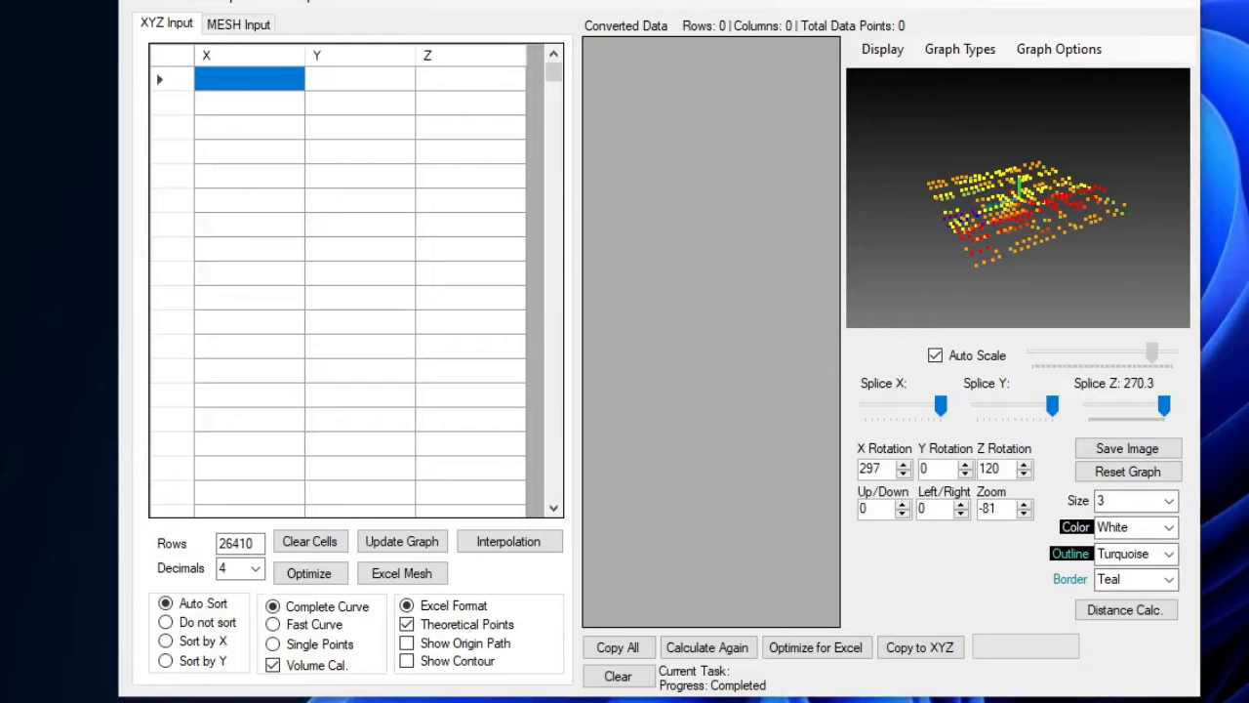
{"action": "right_click", "coordinate": [234, 88]}
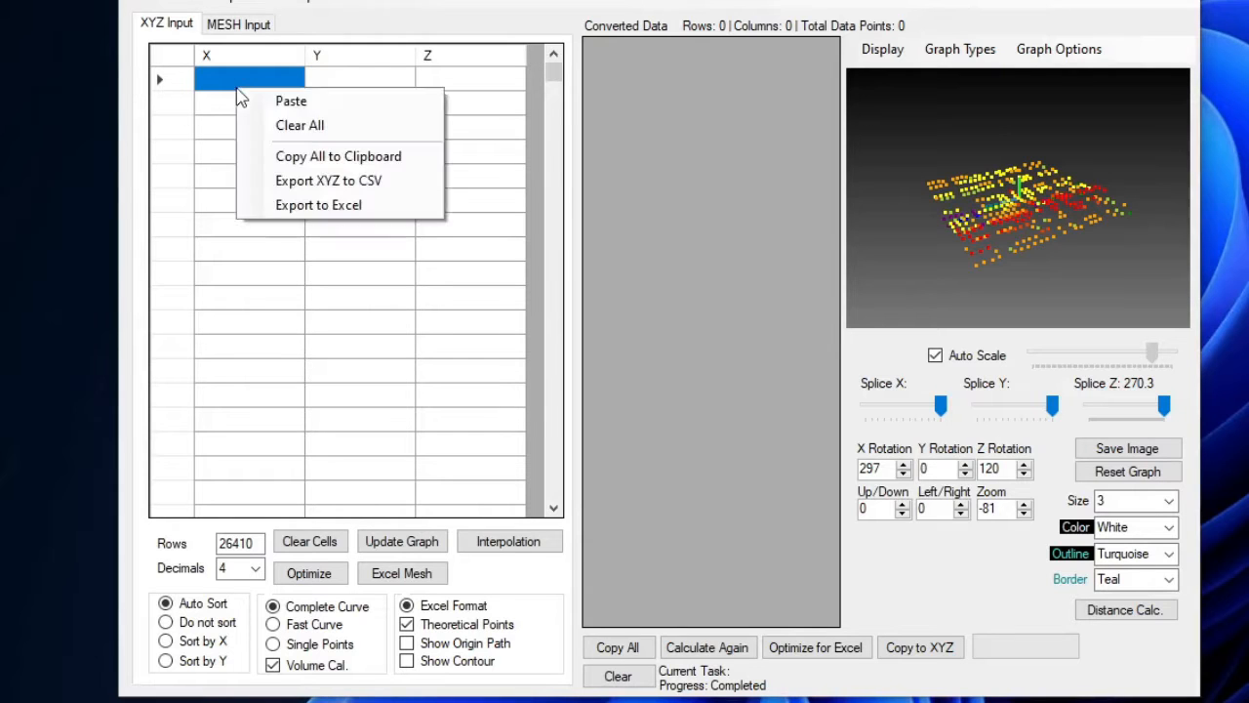
{"action": "left_click", "coordinate": [261, 99]}
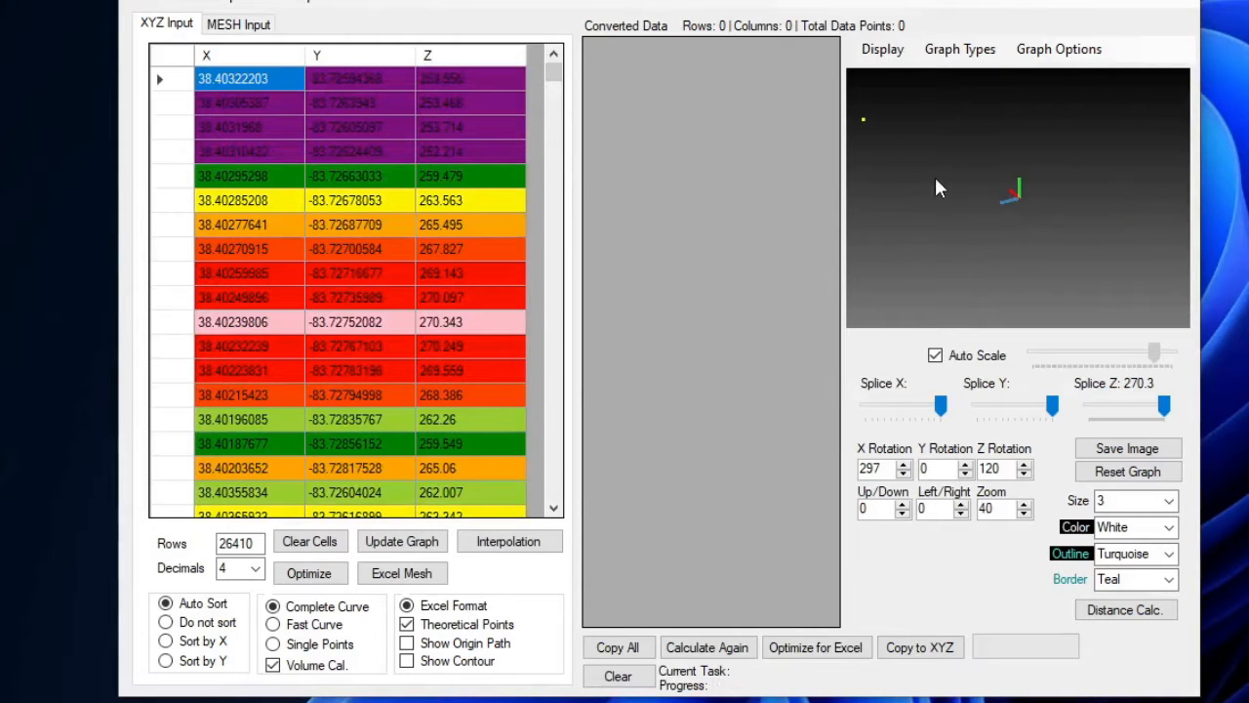
{"action": "scroll", "coordinate": [940, 200], "scroll_direction": "down", "scroll_amount": 3}
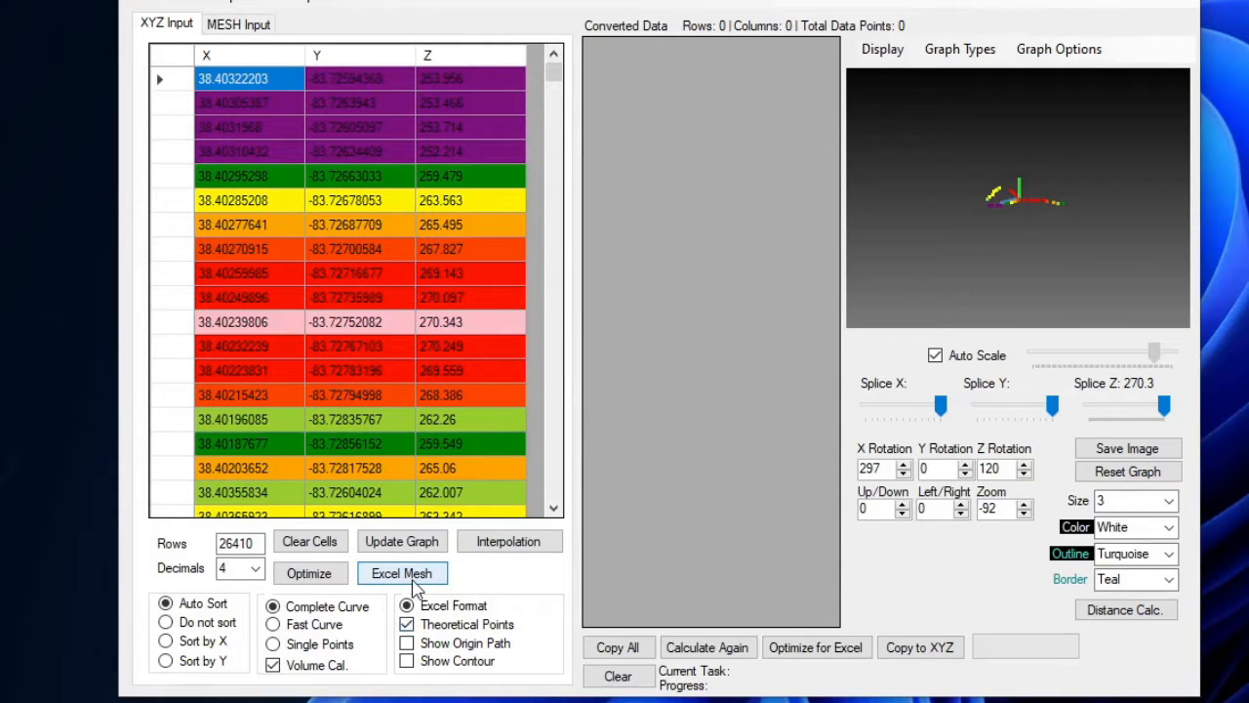
Convert the pasted XYZ coordinates into a surface mesh with Excel Mesh and fit the whole mesh in the graph
{"action": "left_click", "coordinate": [413, 579]}
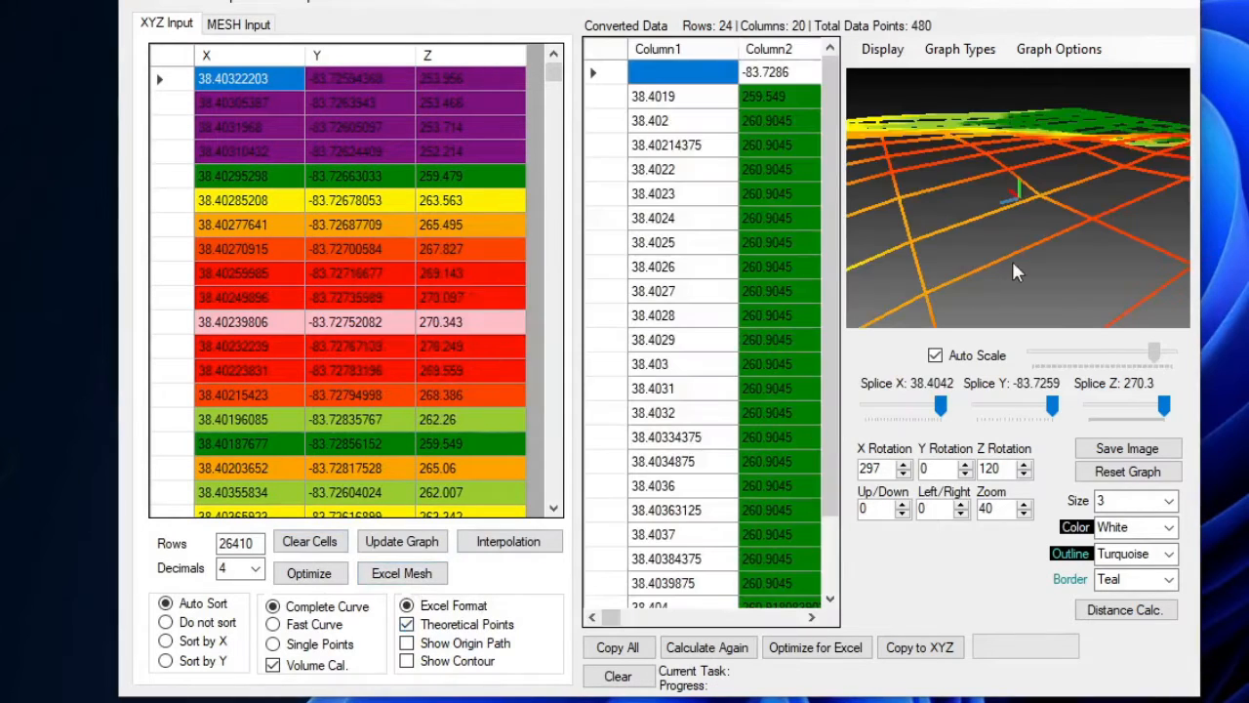
{"action": "scroll", "coordinate": [1107, 194], "scroll_direction": "down", "scroll_amount": 10}
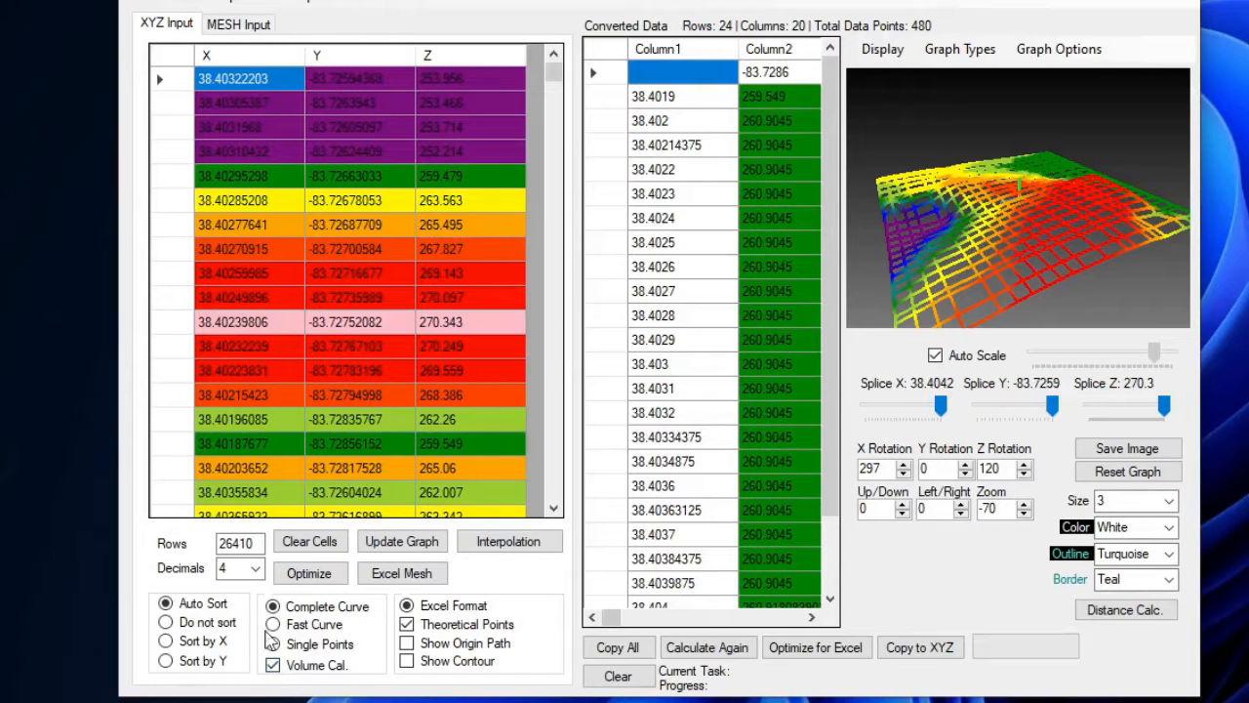
Open the Information Window and examine the converted data's minimum Z and its correlating coordinates
{"action": "left_click", "coordinate": [882, 54]}
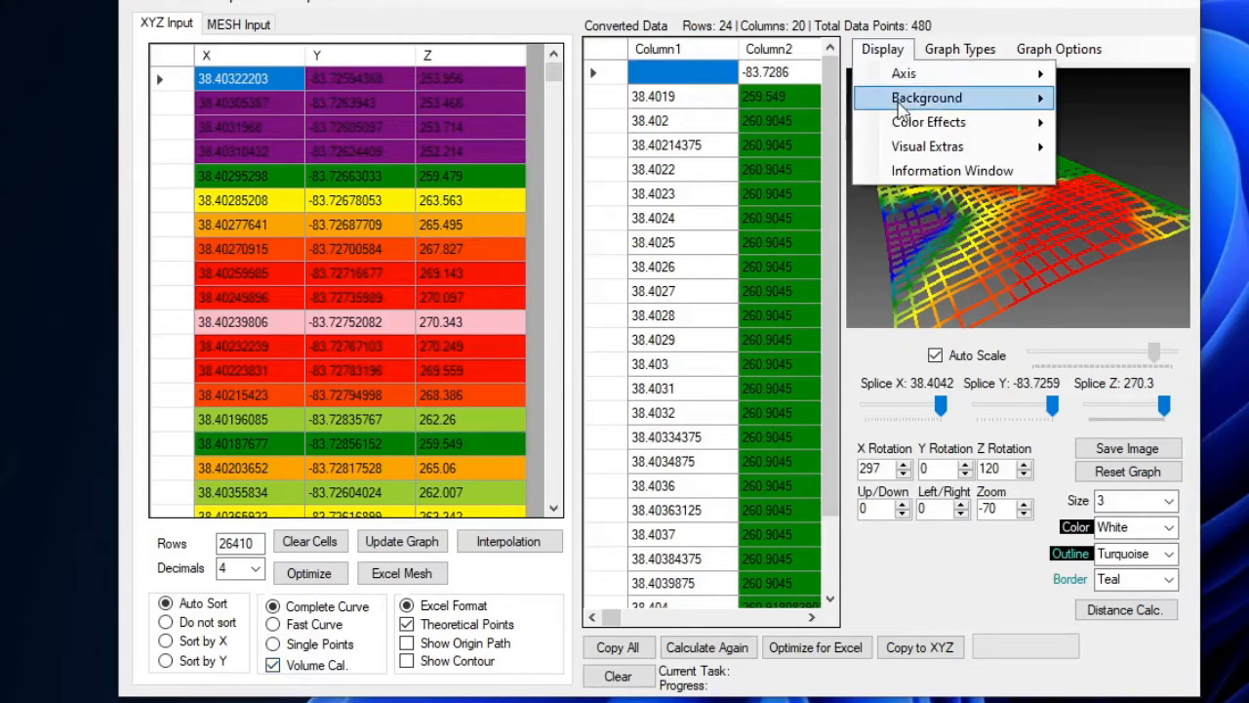
{"action": "left_click", "coordinate": [927, 171]}
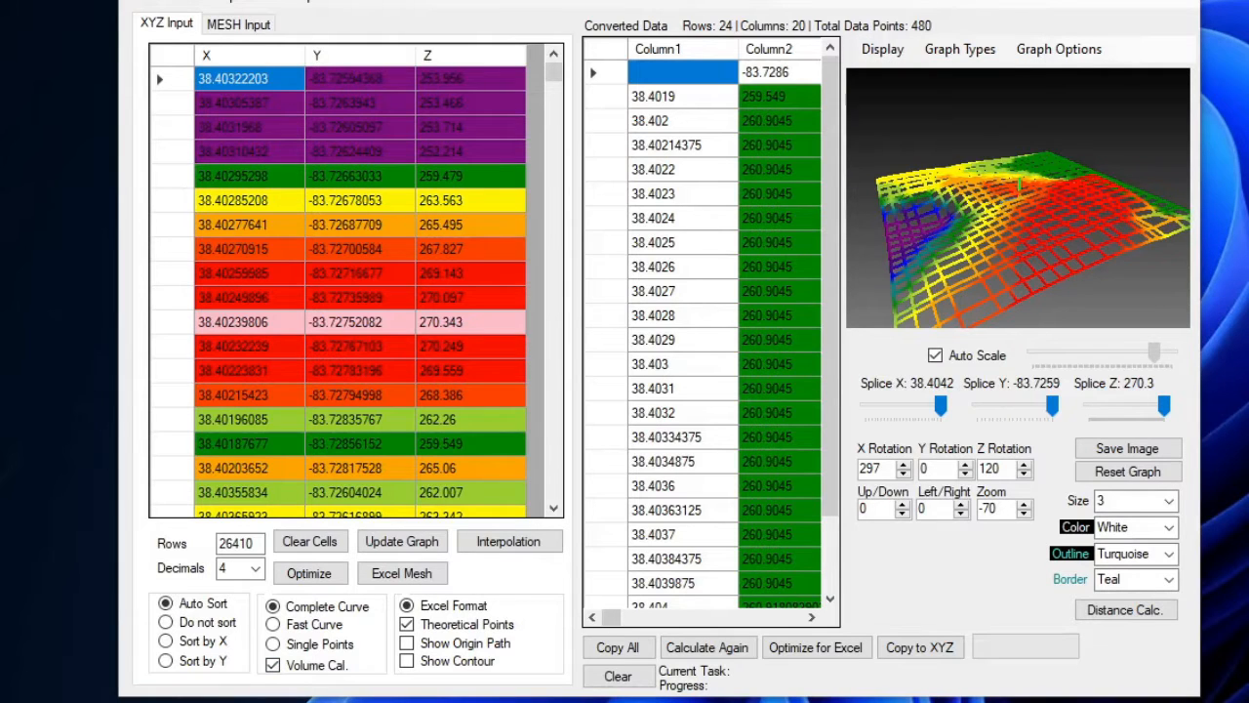
{"action": "left_click_drag", "start_coordinate": [189, 50], "coordinate": [515, 36]}
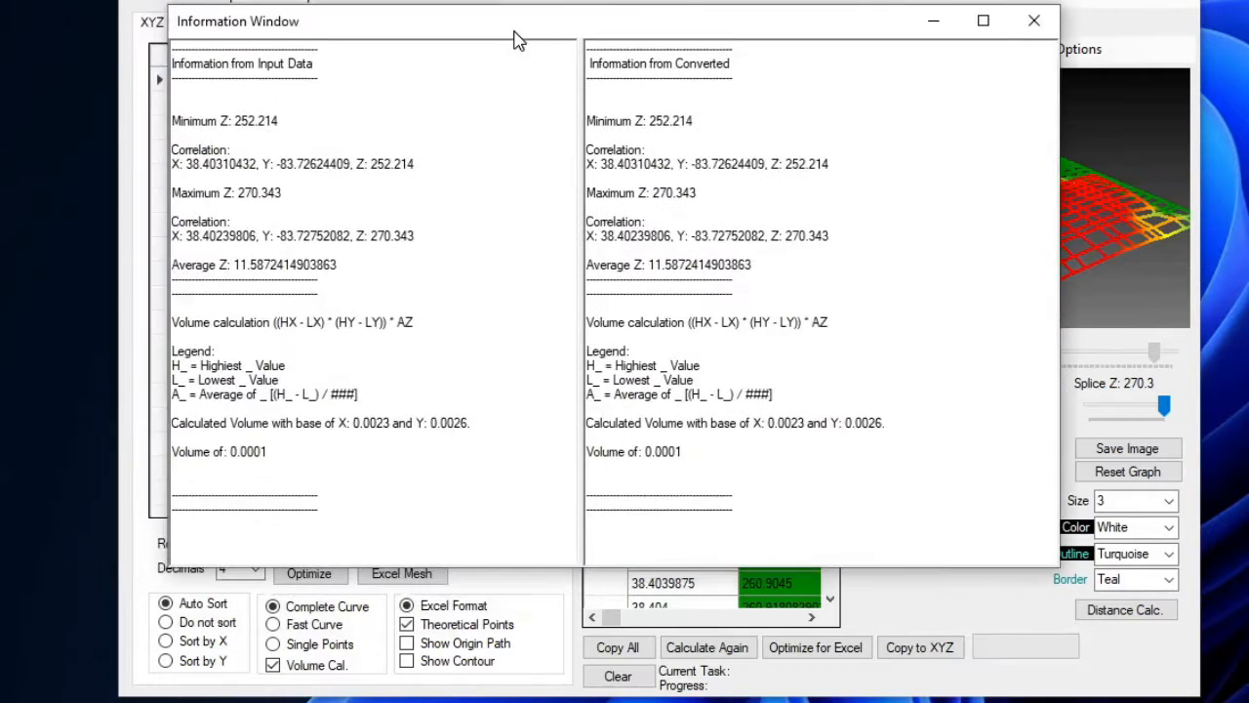
{"action": "left_click_drag", "start_coordinate": [747, 502], "coordinate": [534, 66]}
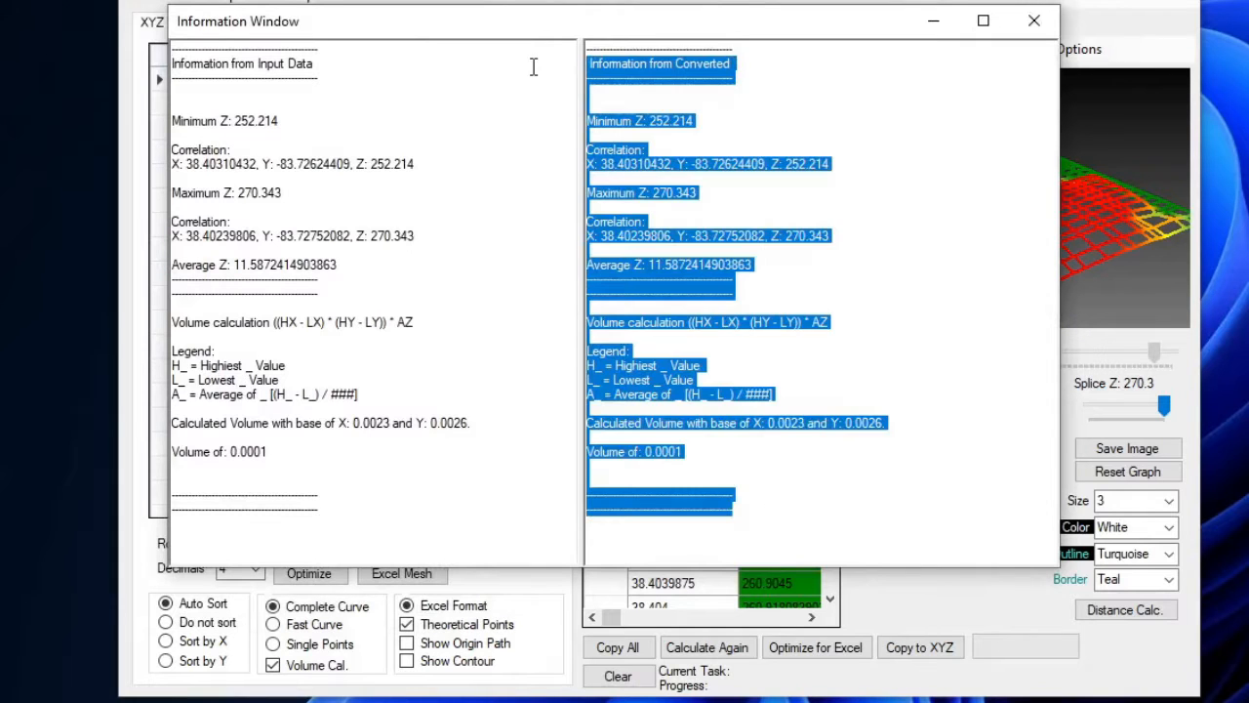
{"action": "left_click", "coordinate": [822, 142]}
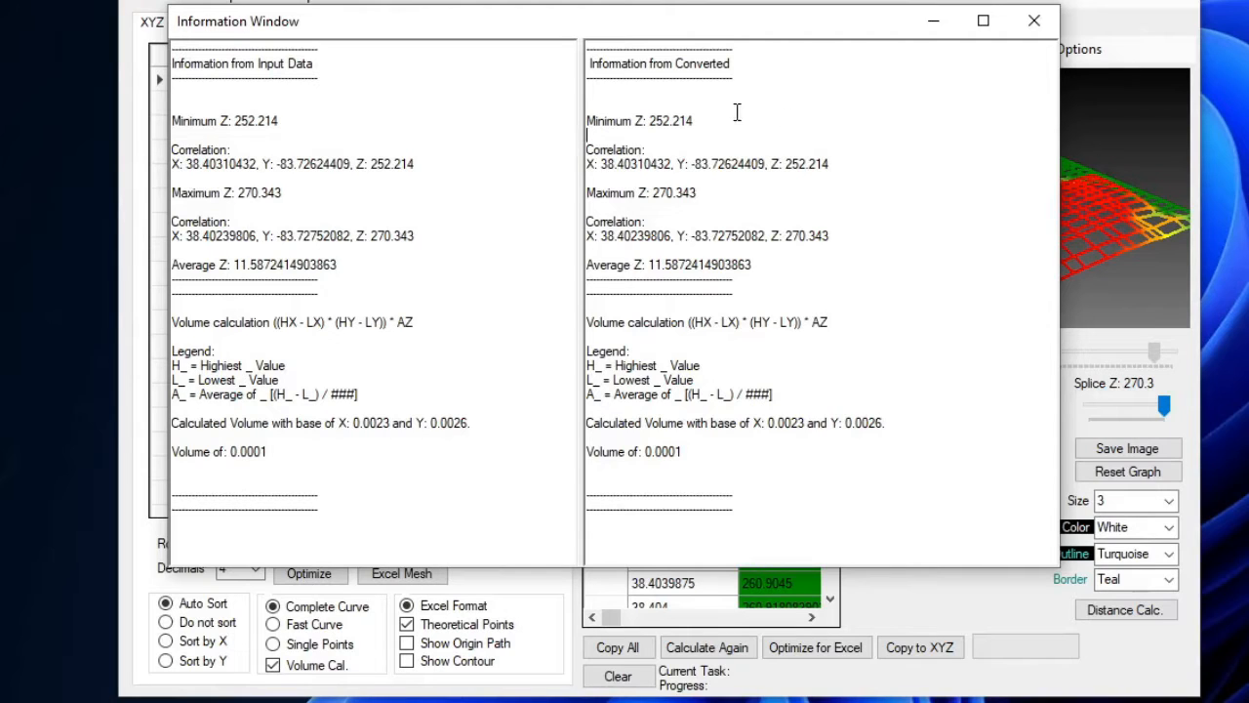
{"action": "double_click", "coordinate": [656, 121]}
{"action": "left_click_drag", "start_coordinate": [834, 163], "coordinate": [570, 159]}
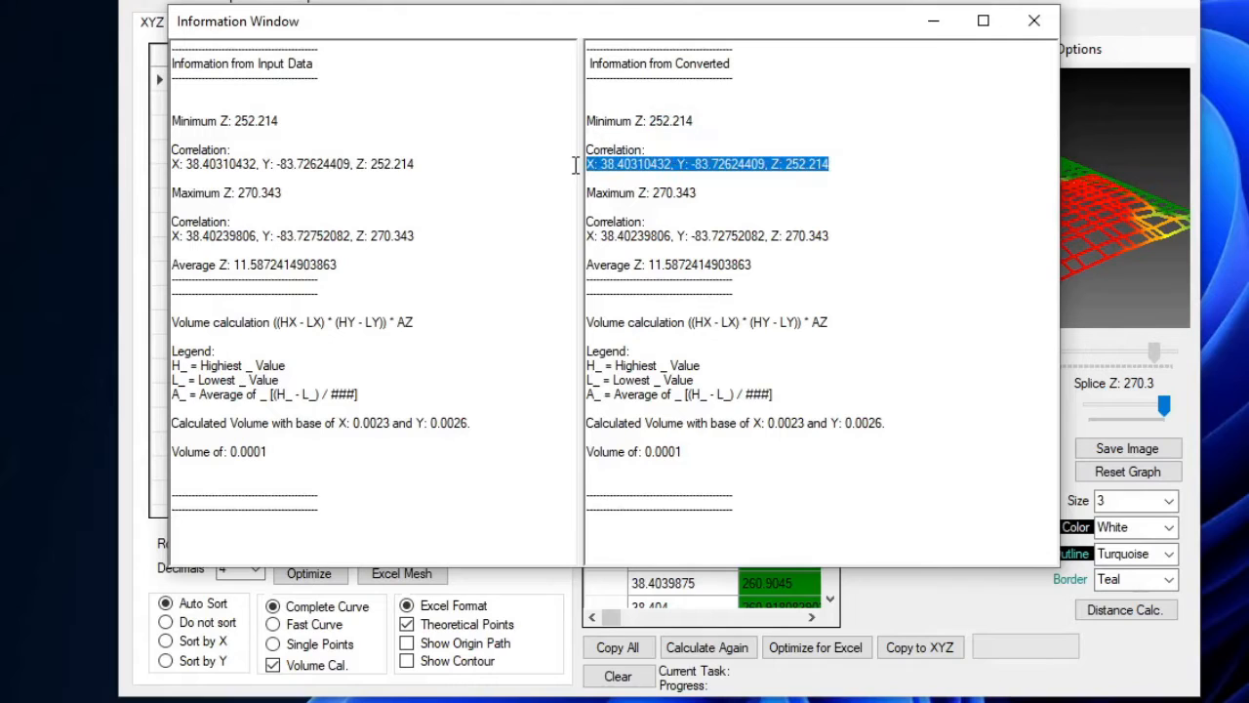
Examine the converted data's maximum Z, its correlating coordinates and the average Z
{"action": "left_click", "coordinate": [868, 174]}
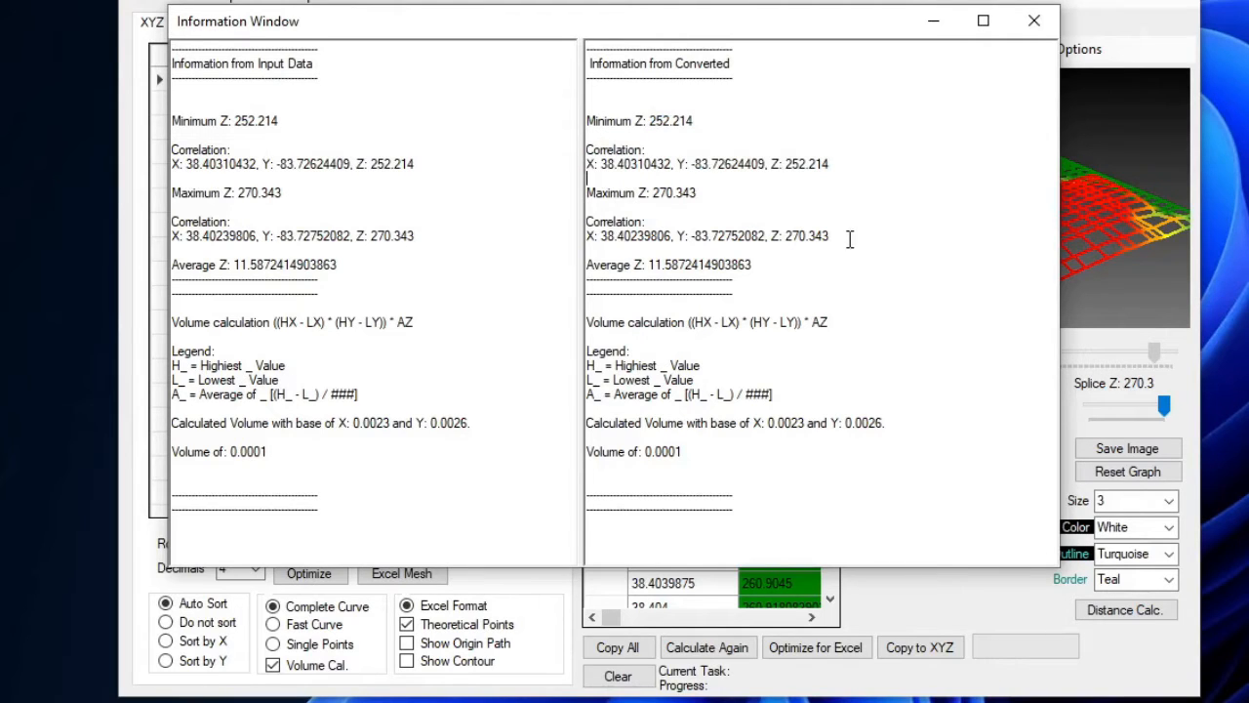
{"action": "double_click", "coordinate": [680, 192]}
{"action": "left_click_drag", "start_coordinate": [828, 235], "coordinate": [589, 235]}
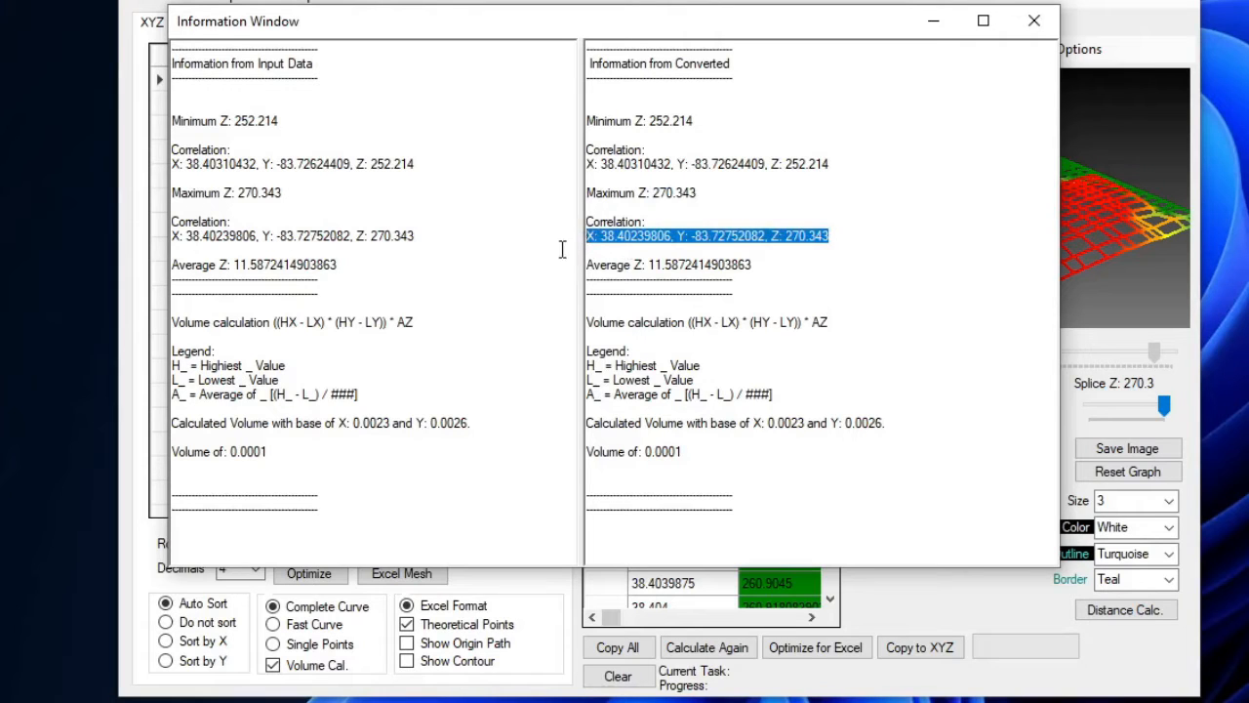
{"action": "triple_click", "coordinate": [722, 265]}
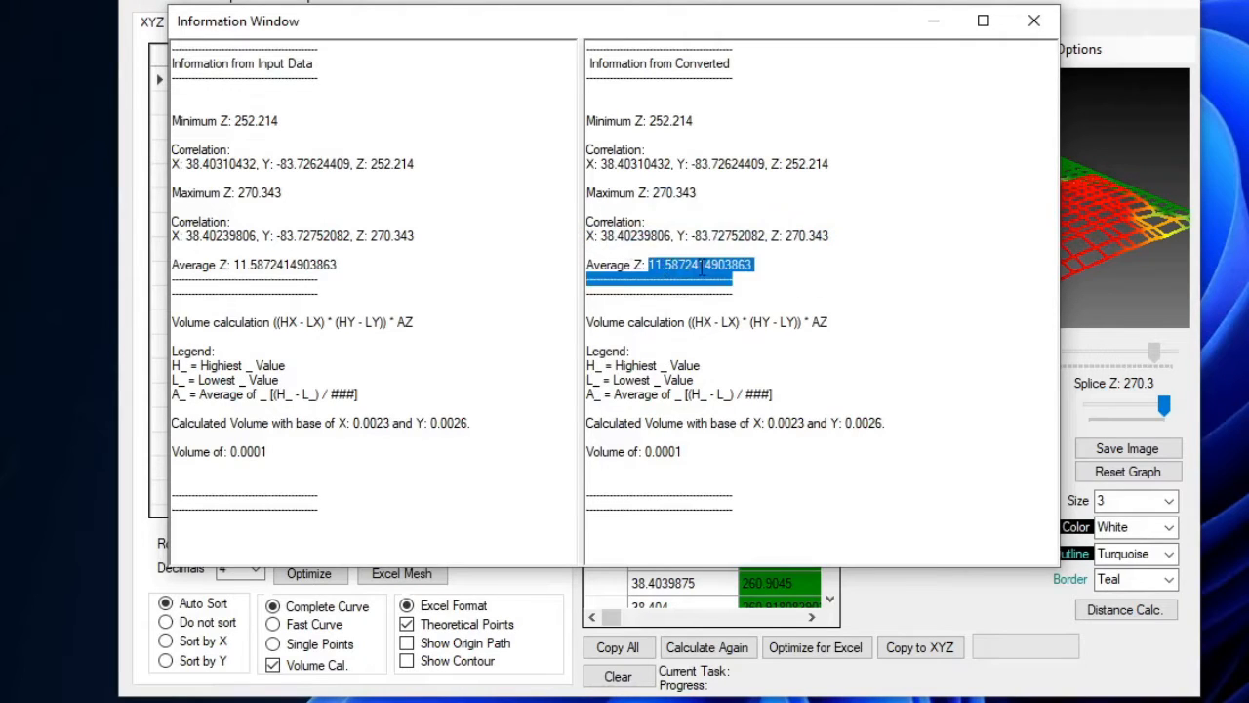
{"action": "left_click_drag", "start_coordinate": [805, 267], "coordinate": [647, 267]}
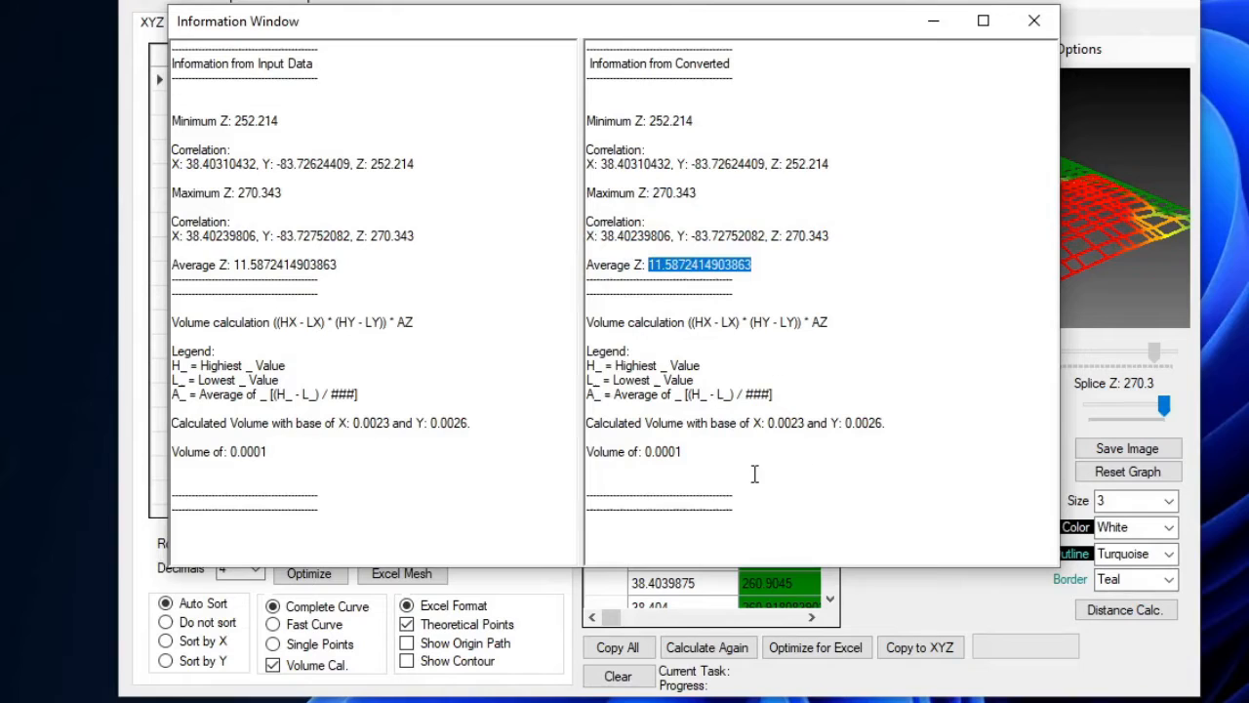
Review the converted data's calculated volume, base dimensions and formula legend, and close the Information Window
{"action": "left_click_drag", "start_coordinate": [693, 452], "coordinate": [559, 424]}
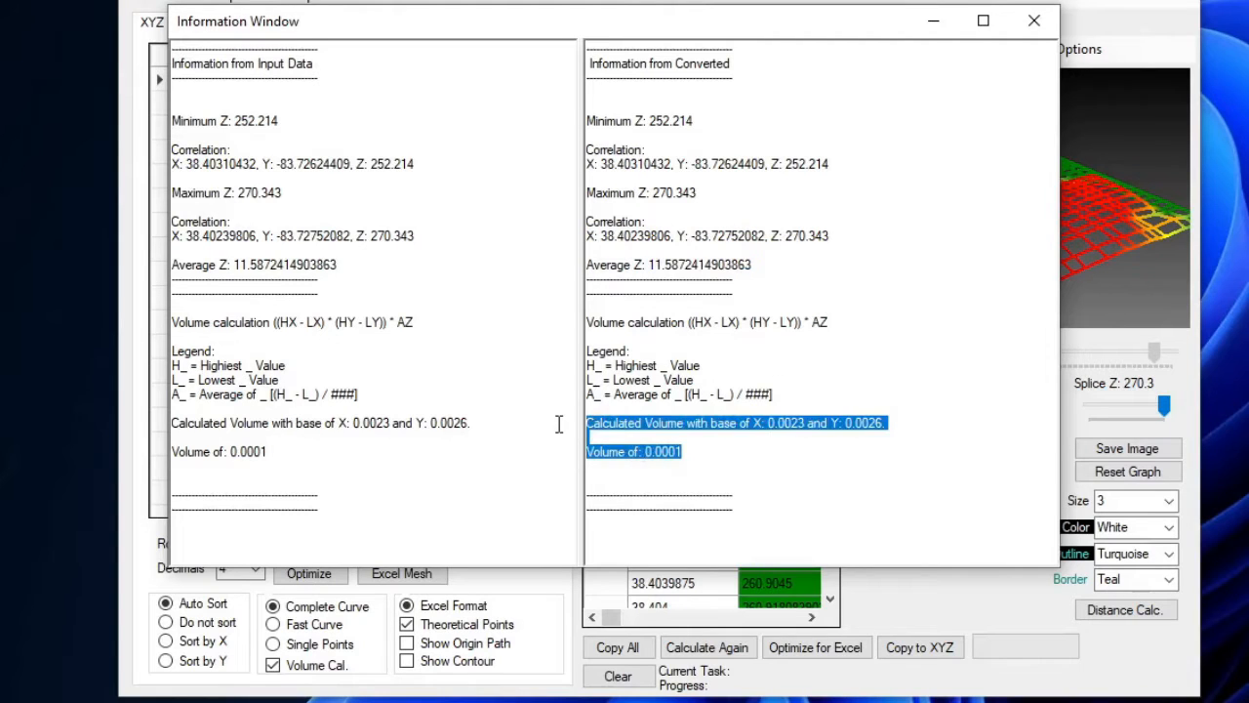
{"action": "left_click", "coordinate": [762, 449]}
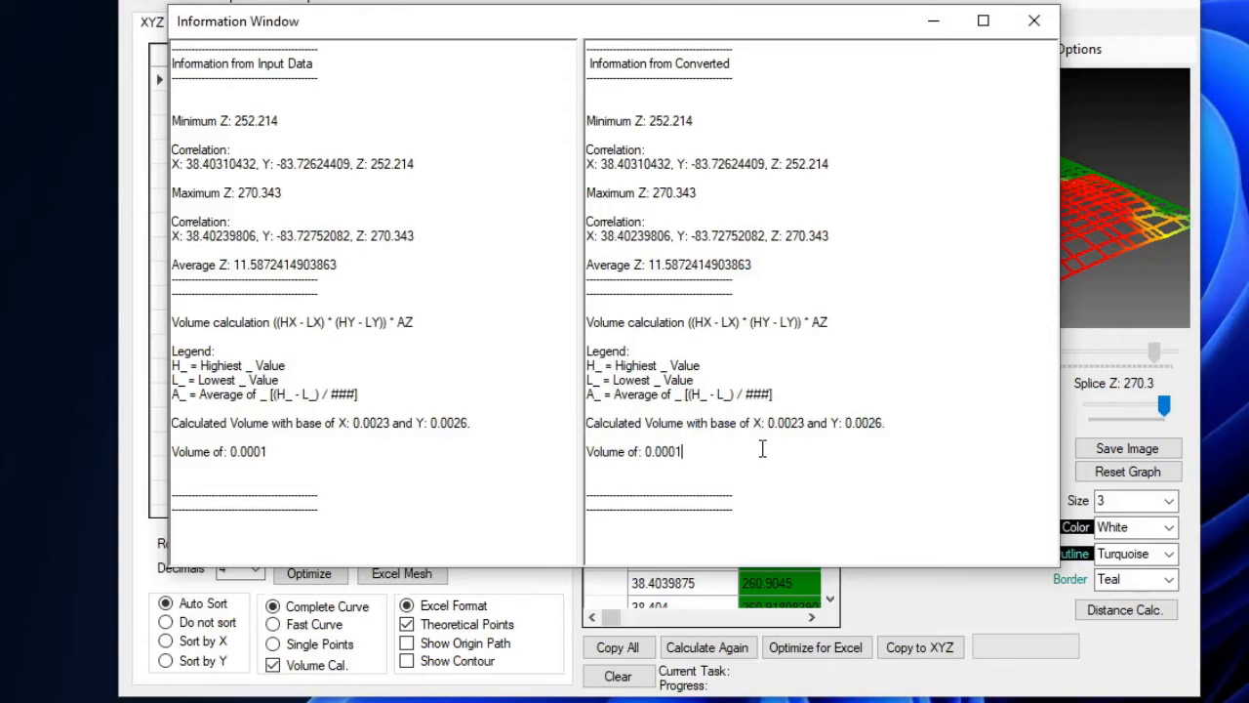
{"action": "left_click_drag", "start_coordinate": [762, 449], "coordinate": [625, 451]}
{"action": "left_click", "coordinate": [590, 441]}
{"action": "left_click_drag", "start_coordinate": [813, 389], "coordinate": [580, 338]}
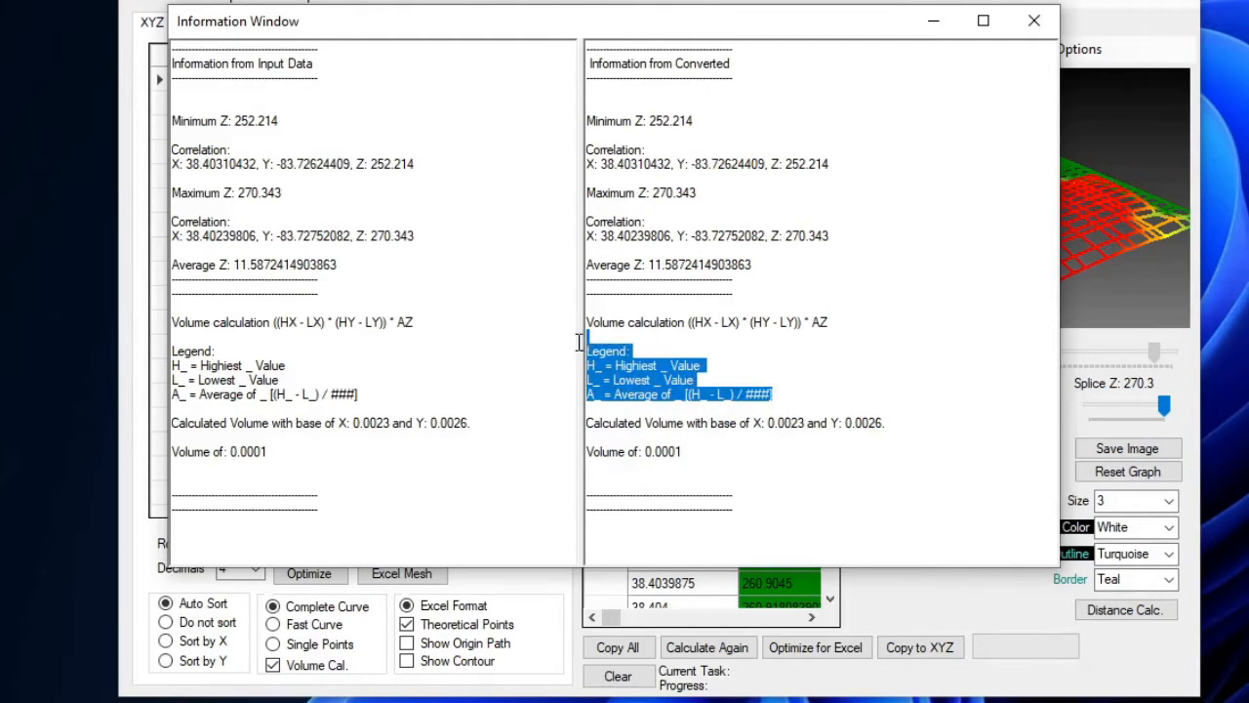
{"action": "left_click", "coordinate": [983, 422]}
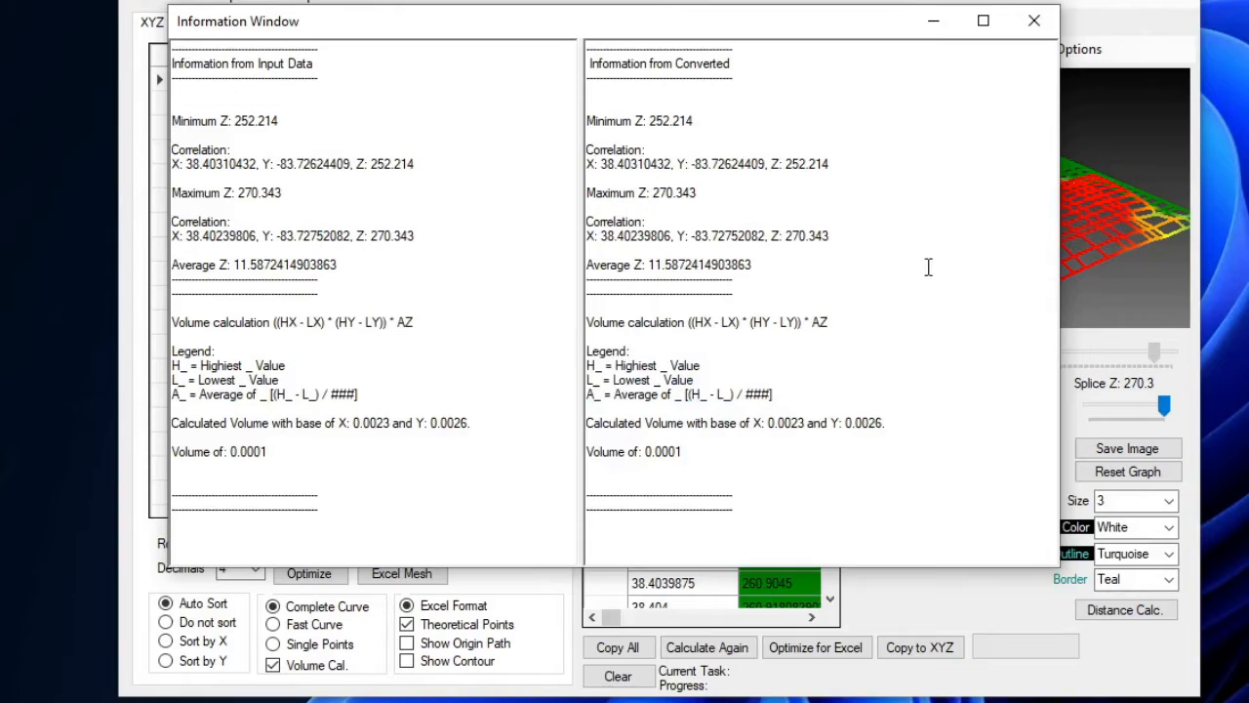
{"action": "left_click_drag", "start_coordinate": [918, 310], "coordinate": [741, 181]}
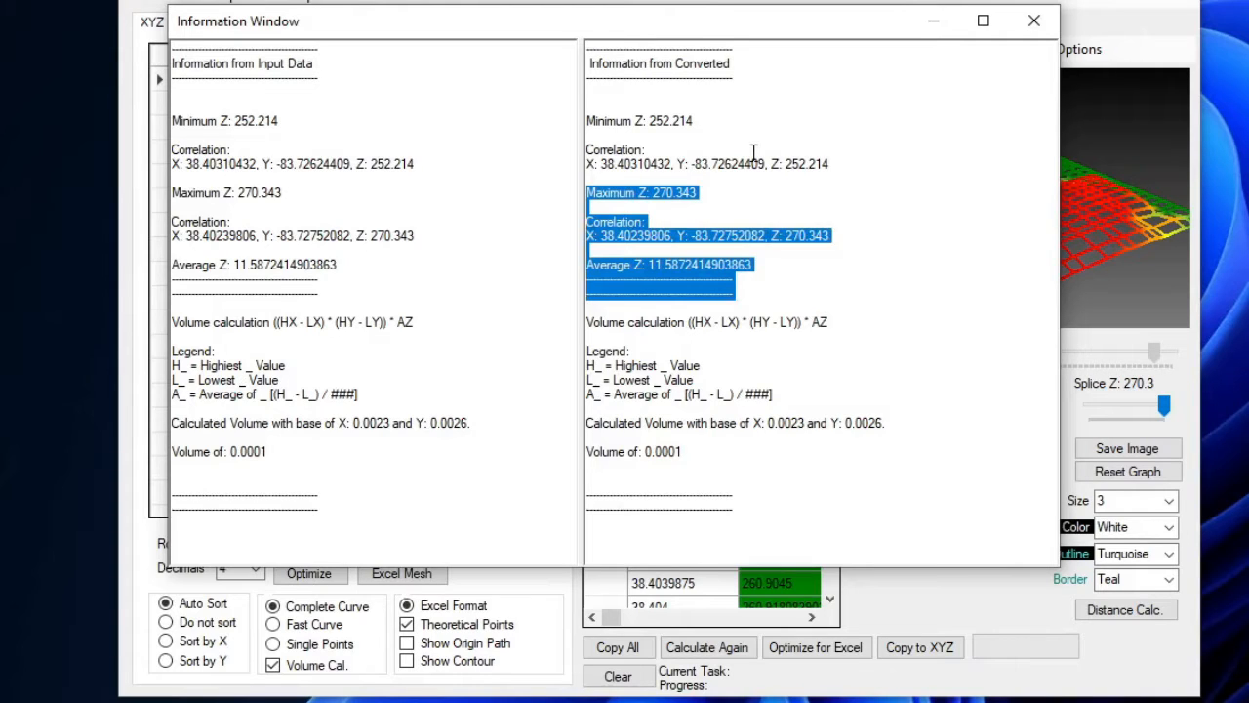
{"action": "left_click", "coordinate": [810, 473]}
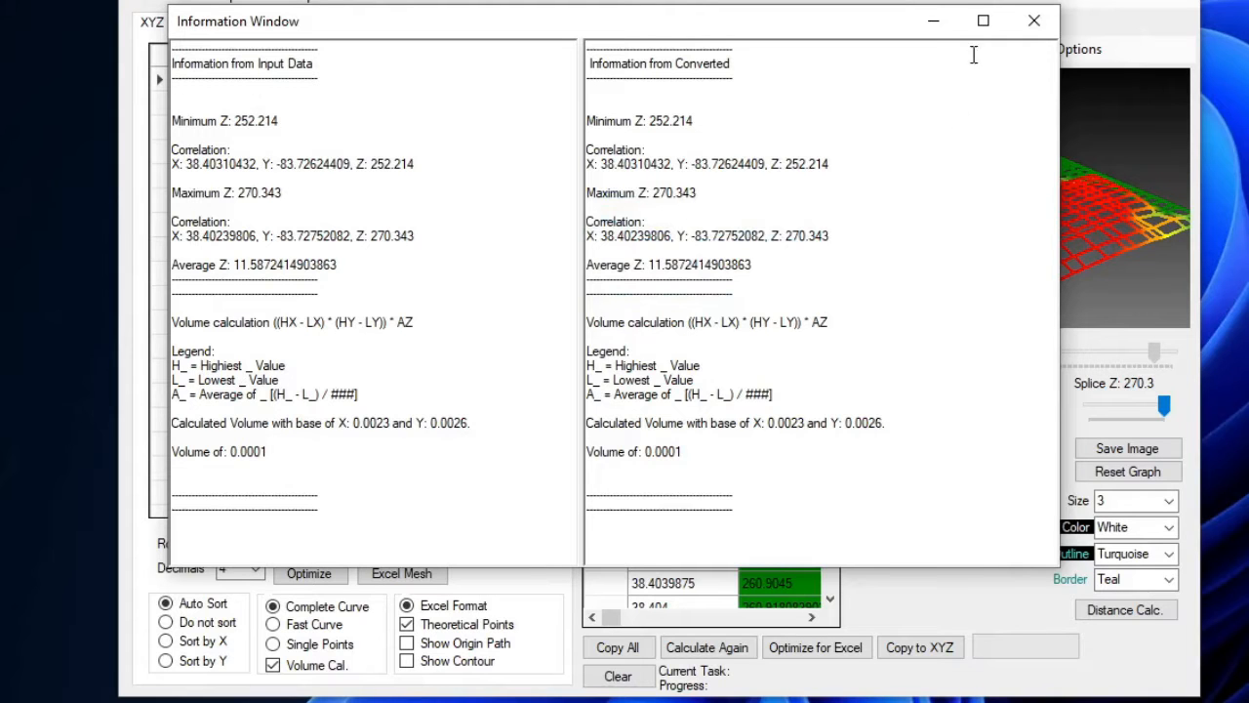
{"action": "left_click", "coordinate": [1034, 21]}
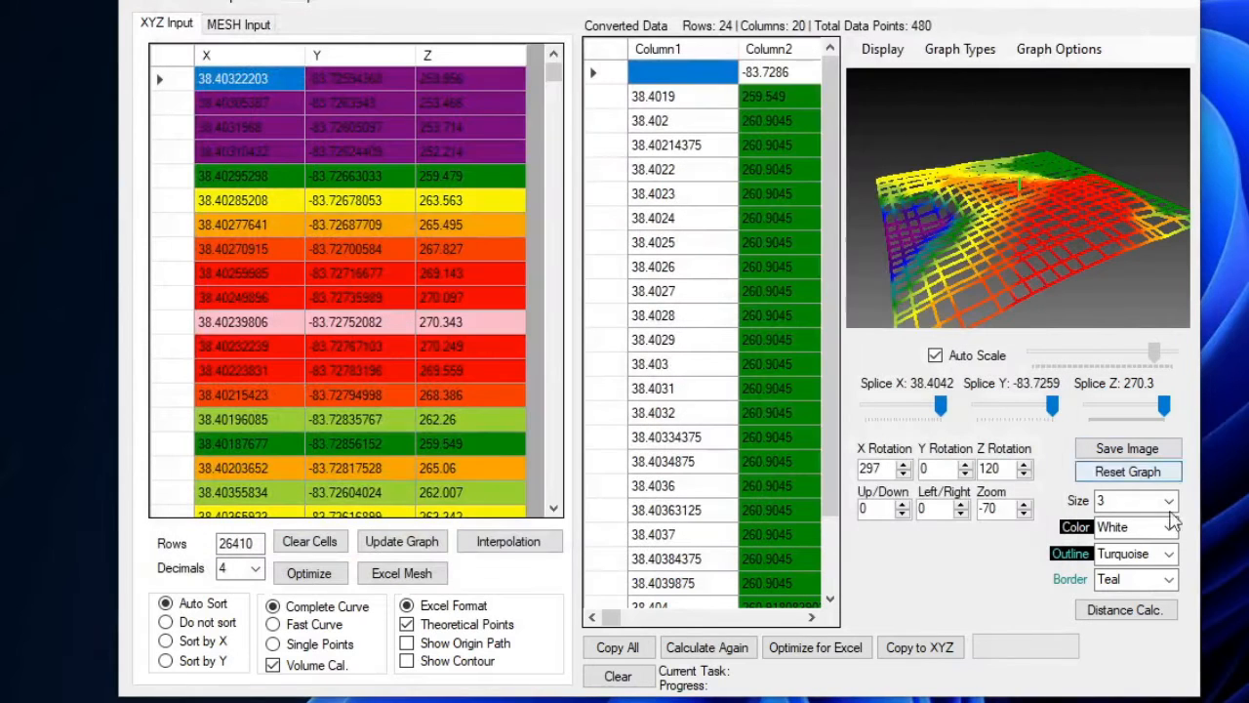
Run a distance calculation between two points along the mesh's front edge in the graph, with the border color set to White
{"action": "left_click", "coordinate": [1149, 616]}
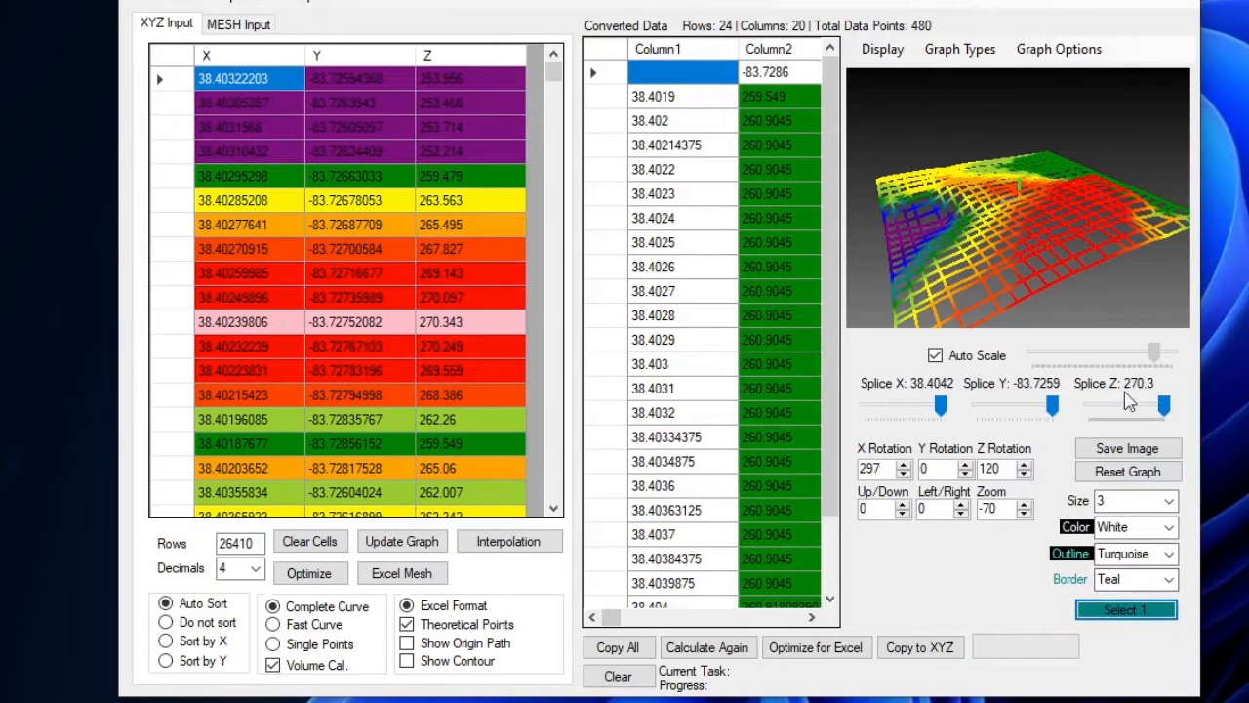
{"action": "key", "text": "Return"}
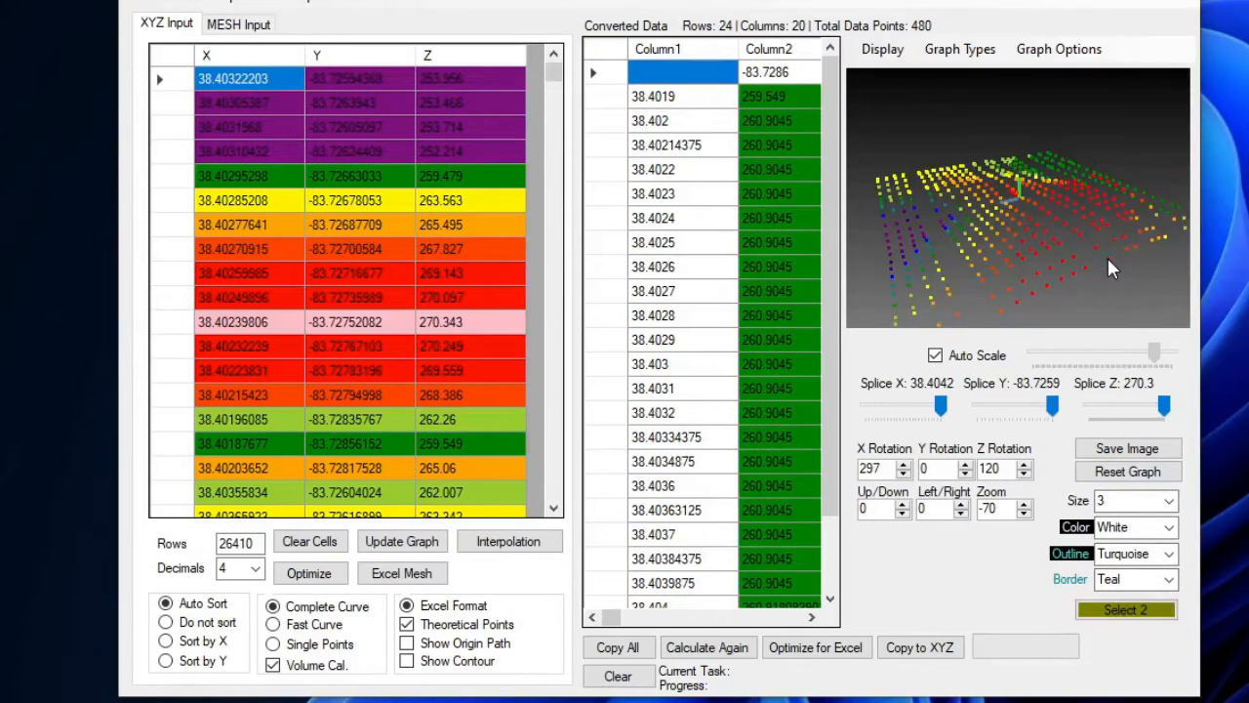
{"action": "key", "text": "shift+Tab"}
{"action": "key", "text": "alt+Down"}
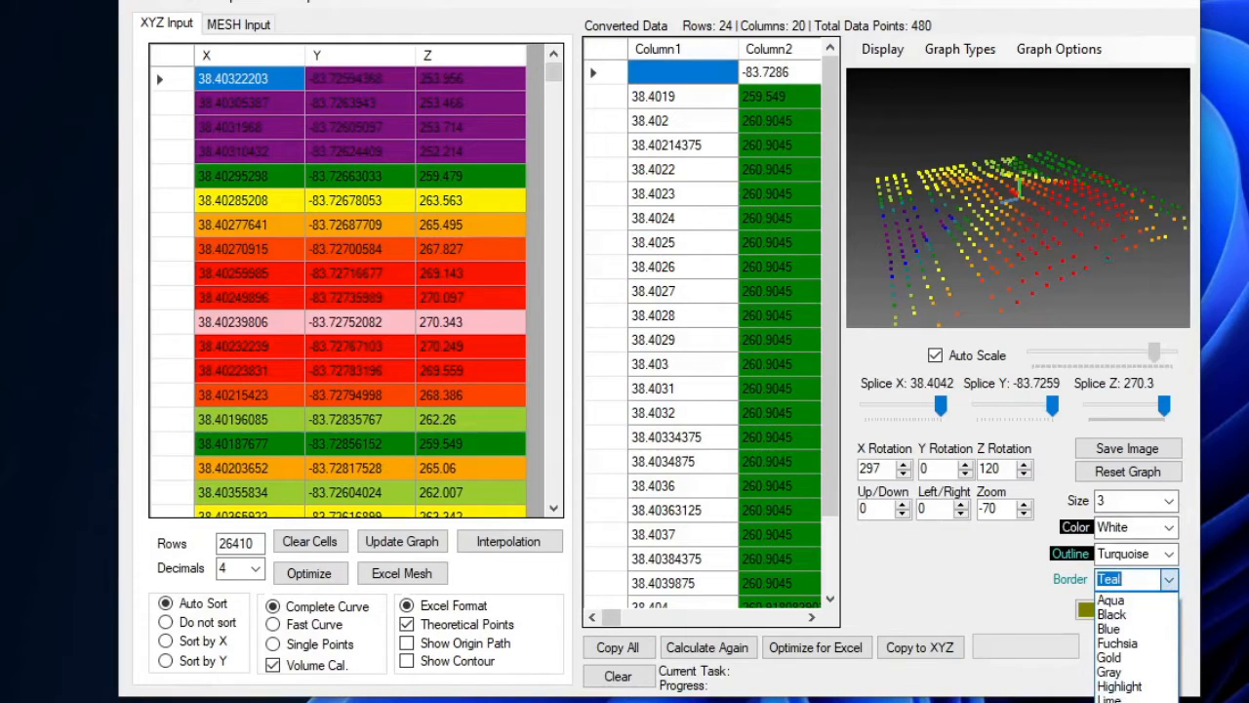
{"action": "key", "text": "w"}
{"action": "key", "text": "Return"}
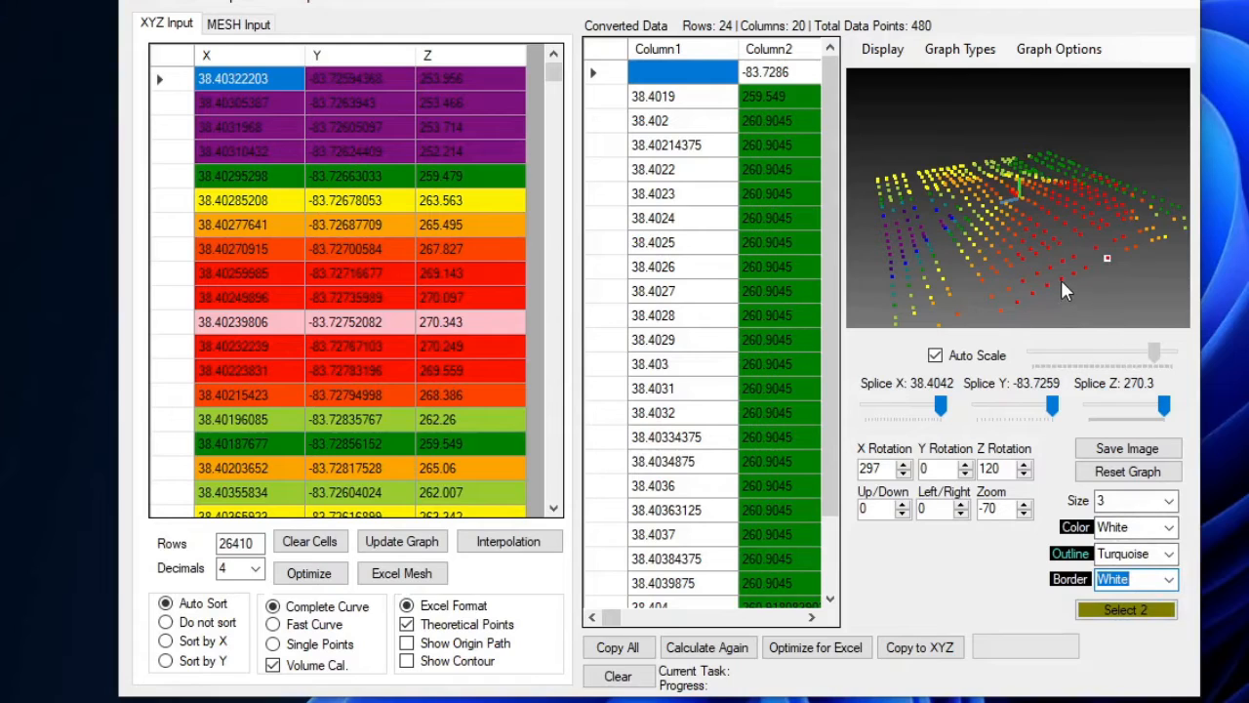
{"action": "left_click", "coordinate": [950, 295]}
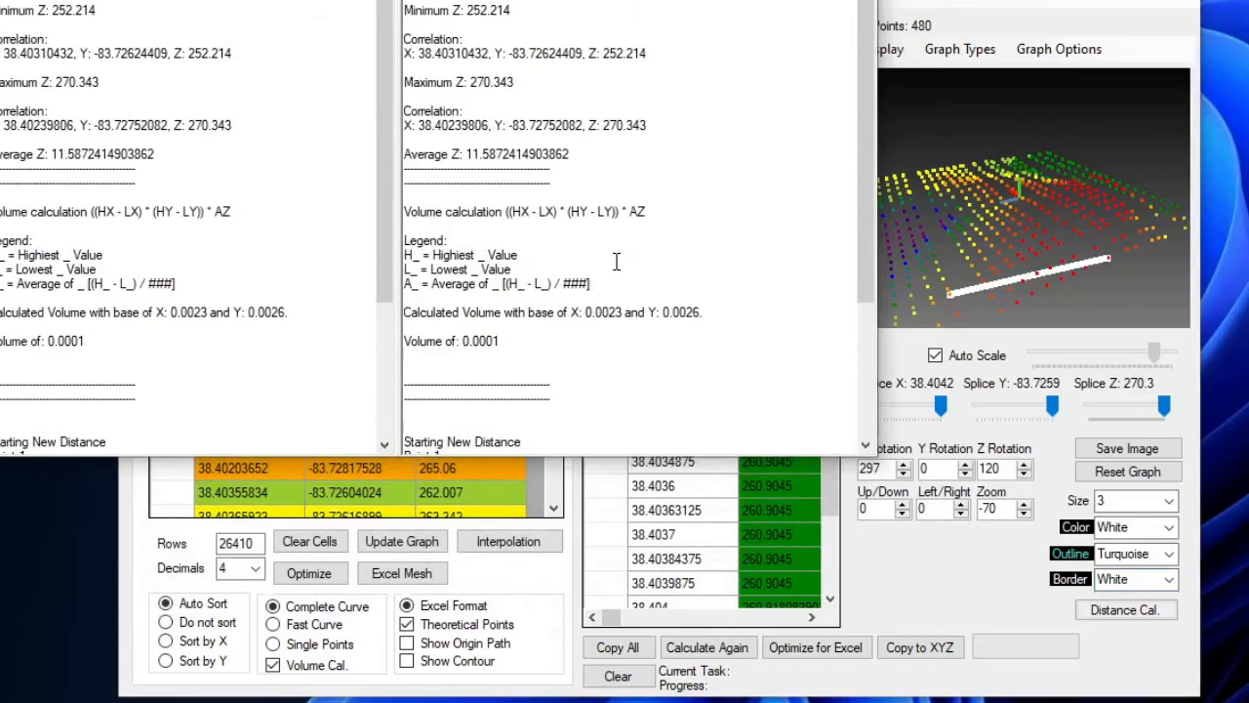
Examine the new distance entry for the converted data: both points' coordinates and the X, Y, Z and direct distances
{"action": "scroll", "coordinate": [616, 260], "scroll_direction": "down", "scroll_amount": 5}
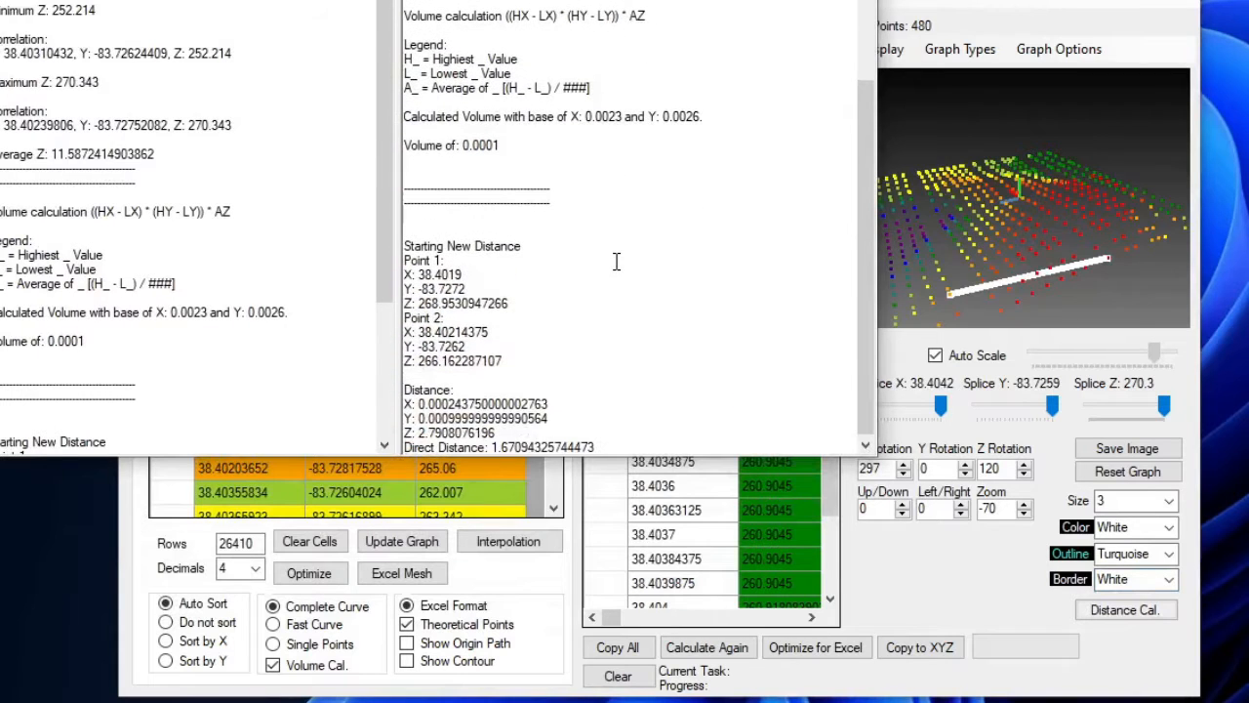
{"action": "left_click_drag", "start_coordinate": [404, 273], "coordinate": [519, 291]}
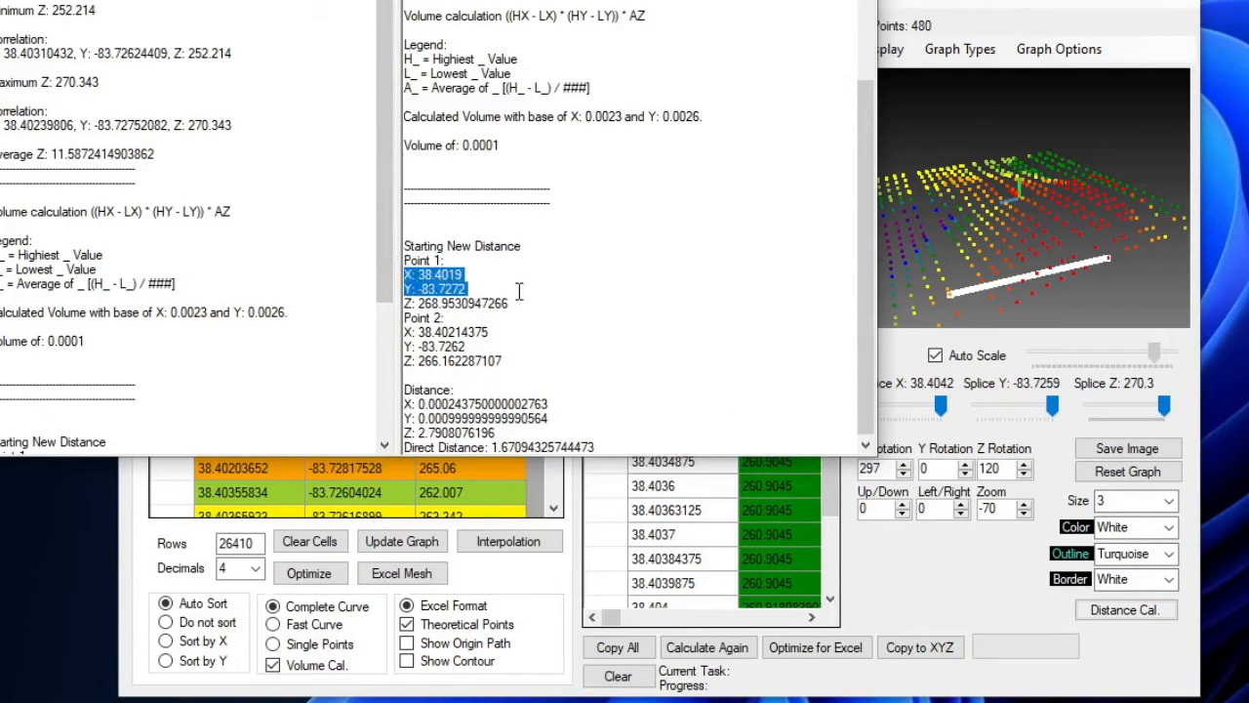
{"action": "left_click_drag", "start_coordinate": [540, 357], "coordinate": [390, 332]}
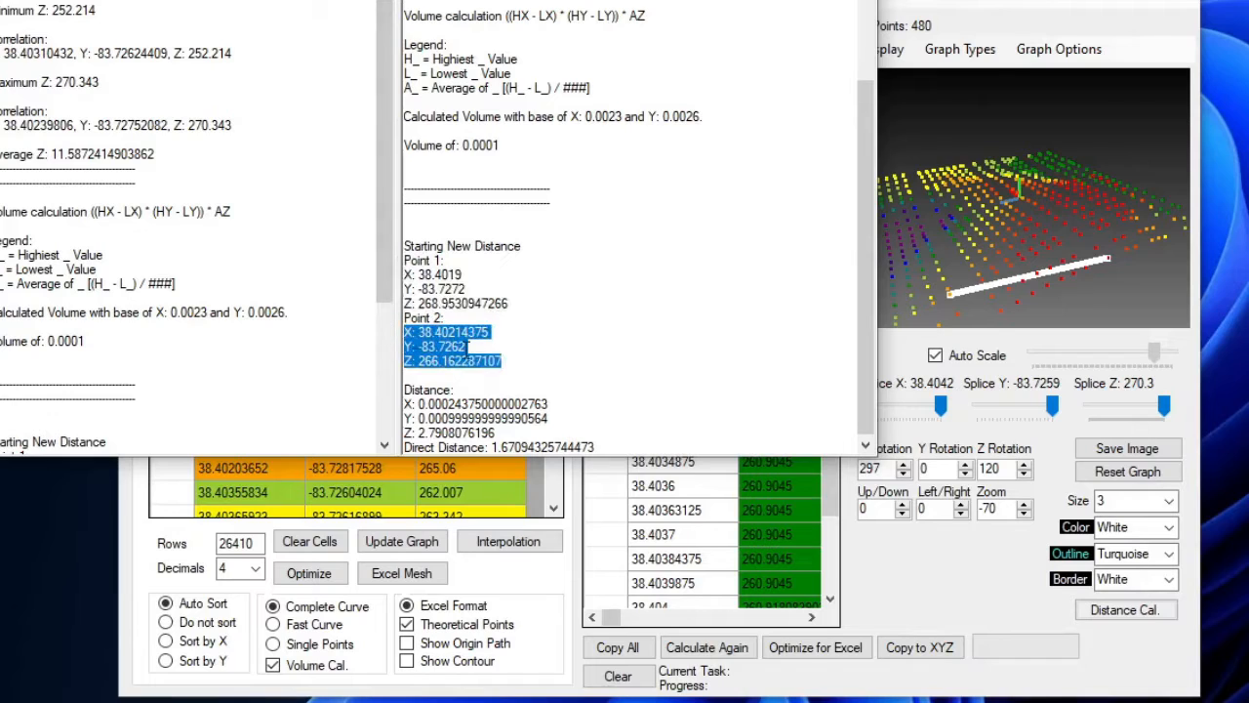
{"action": "left_click_drag", "start_coordinate": [612, 446], "coordinate": [391, 404]}
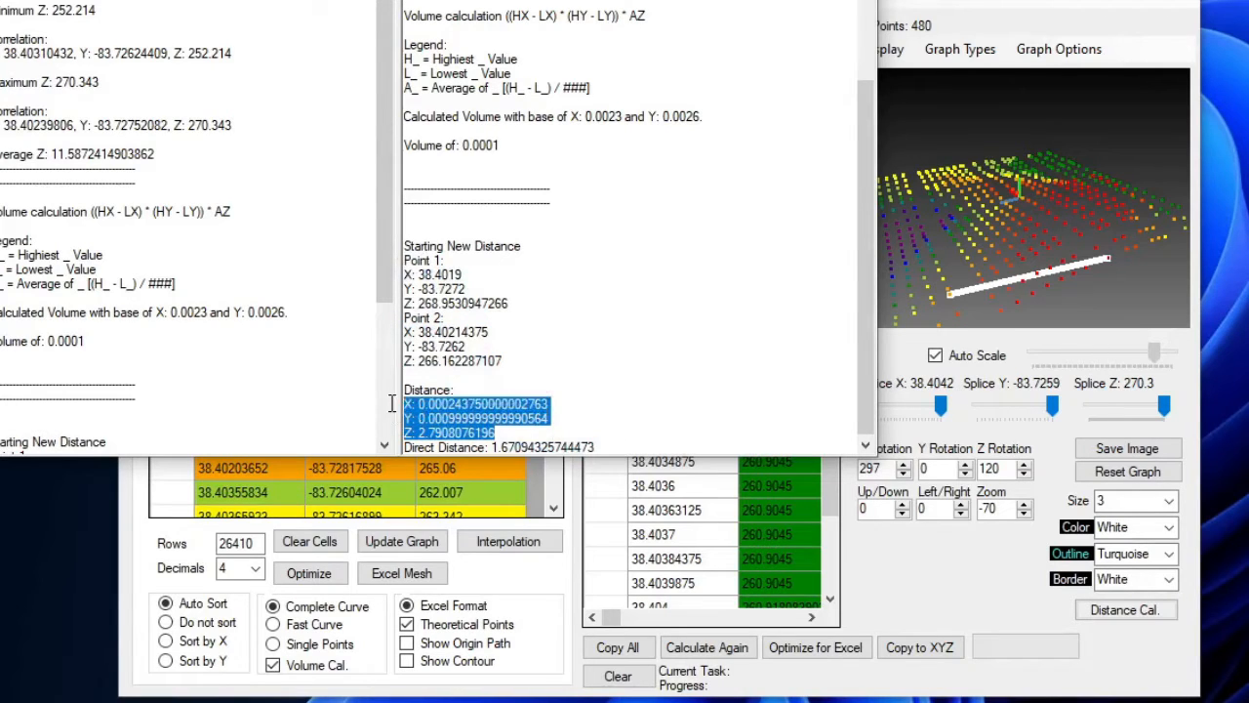
{"action": "left_click", "coordinate": [557, 351]}
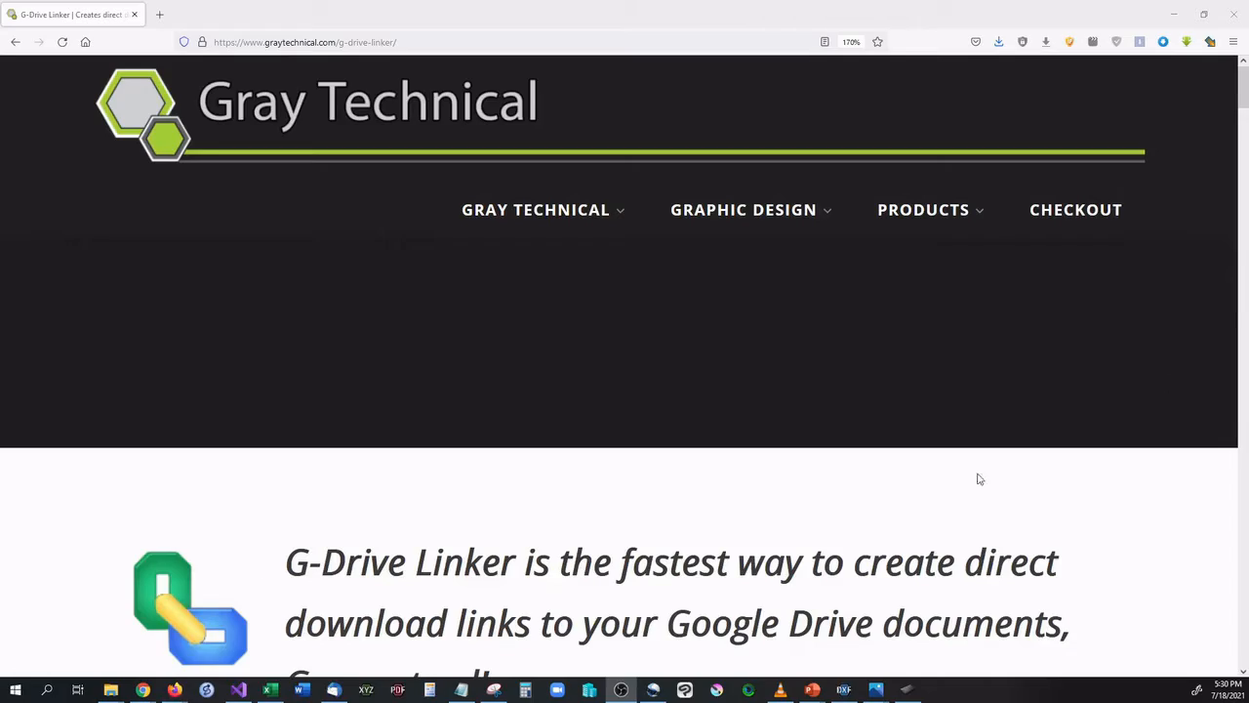
From the G-Drive Linker page in the web browser, open the linked technewsforyou.com article on direct download links and skim it
{"action": "left_click_drag", "start_coordinate": [1241, 104], "coordinate": [1241, 216]}
{"action": "left_click_drag", "start_coordinate": [190, 186], "coordinate": [1122, 239]}
{"action": "left_click", "coordinate": [977, 259]}
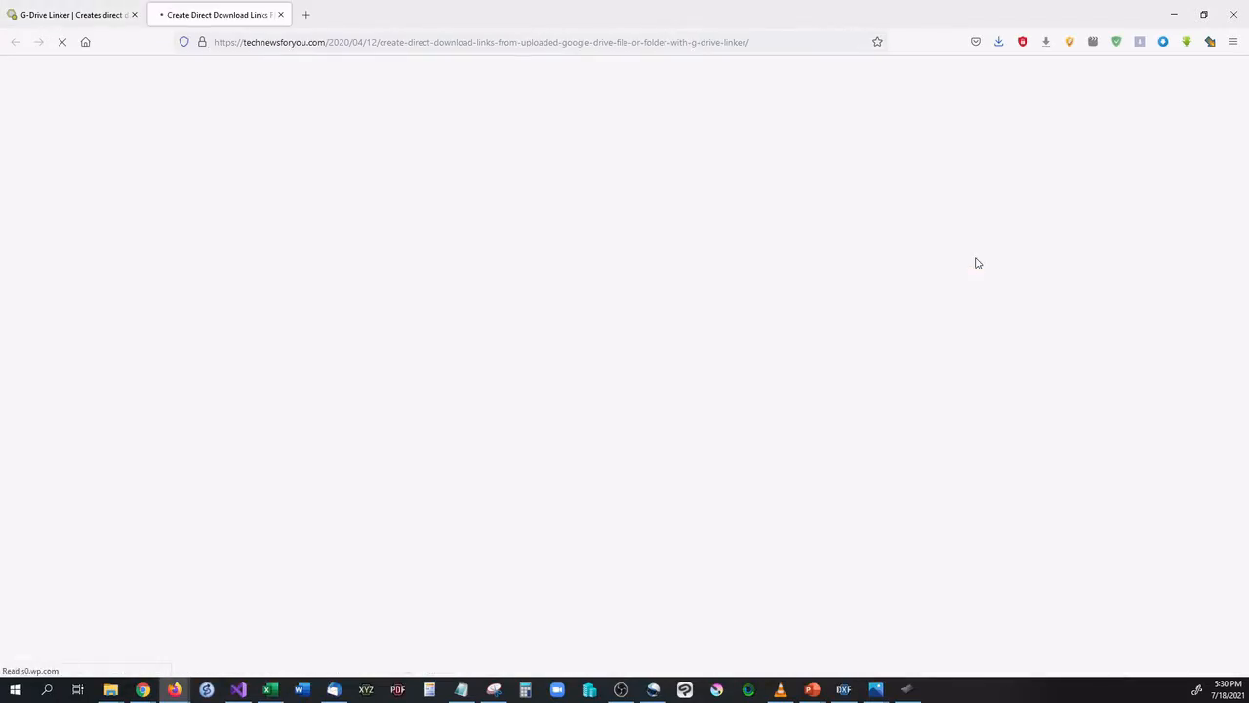
{"action": "scroll", "coordinate": [525, 498], "scroll_direction": "down", "scroll_amount": 10}
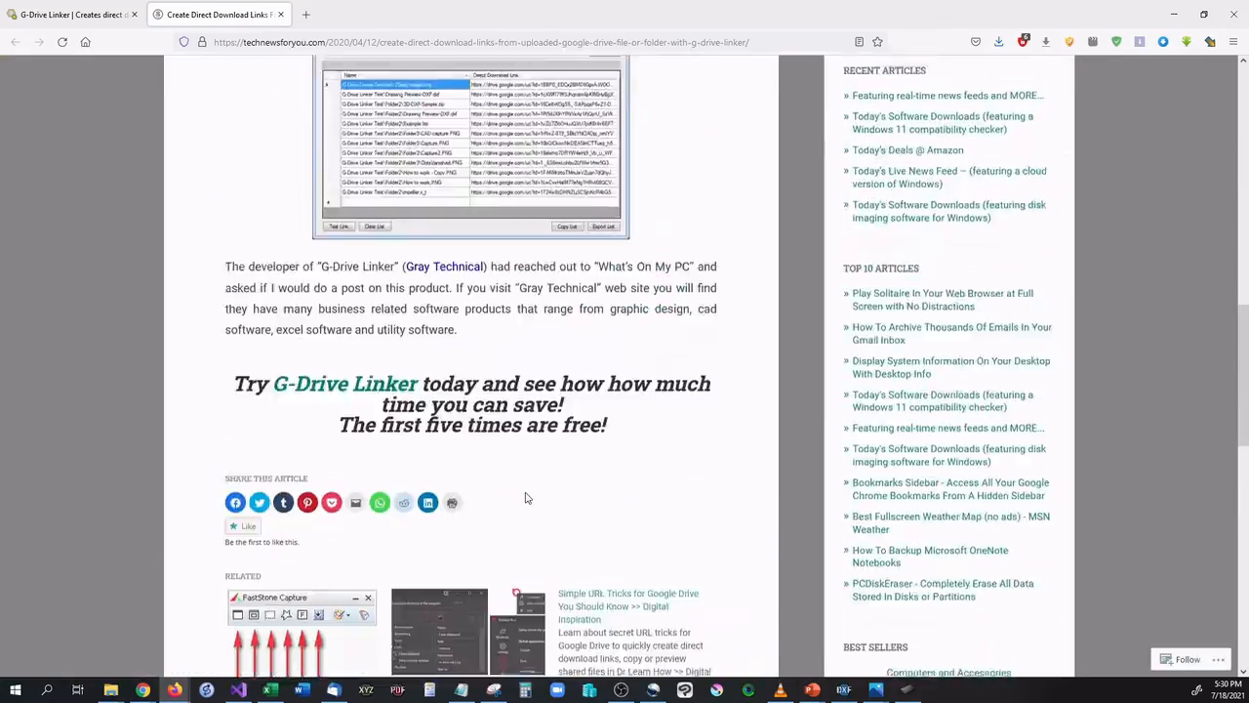
{"action": "scroll", "coordinate": [525, 498], "scroll_direction": "up", "scroll_amount": 15}
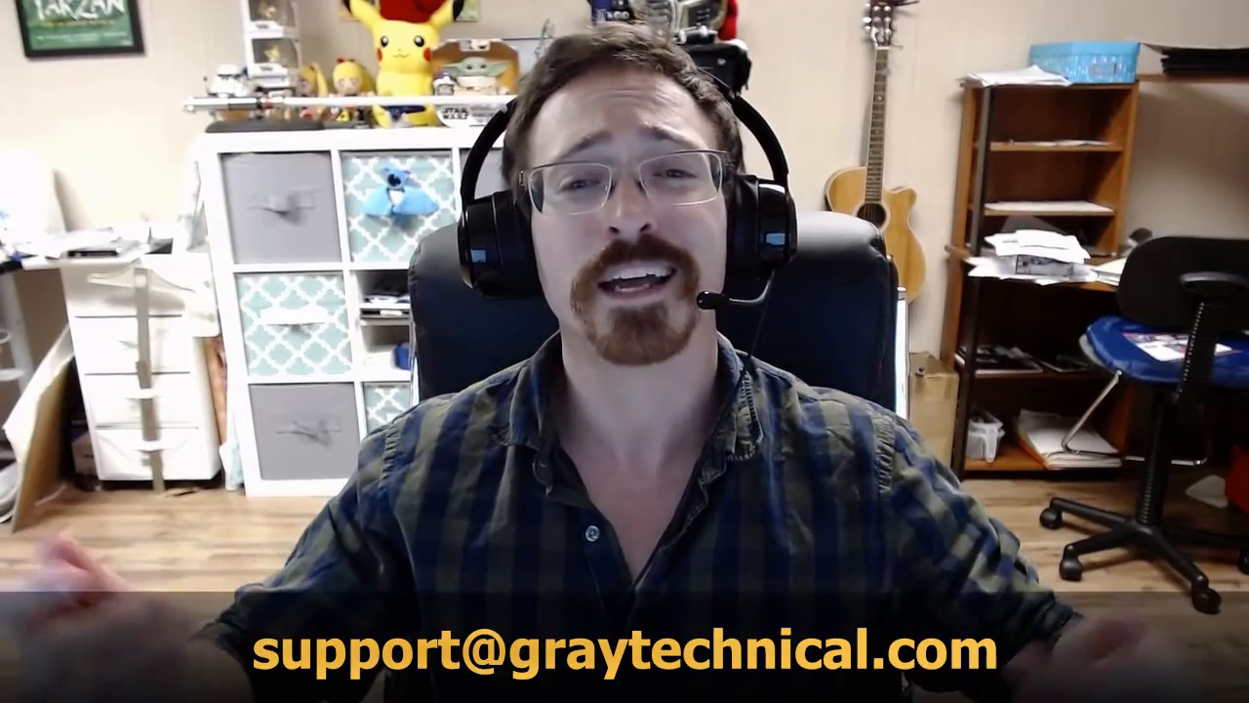